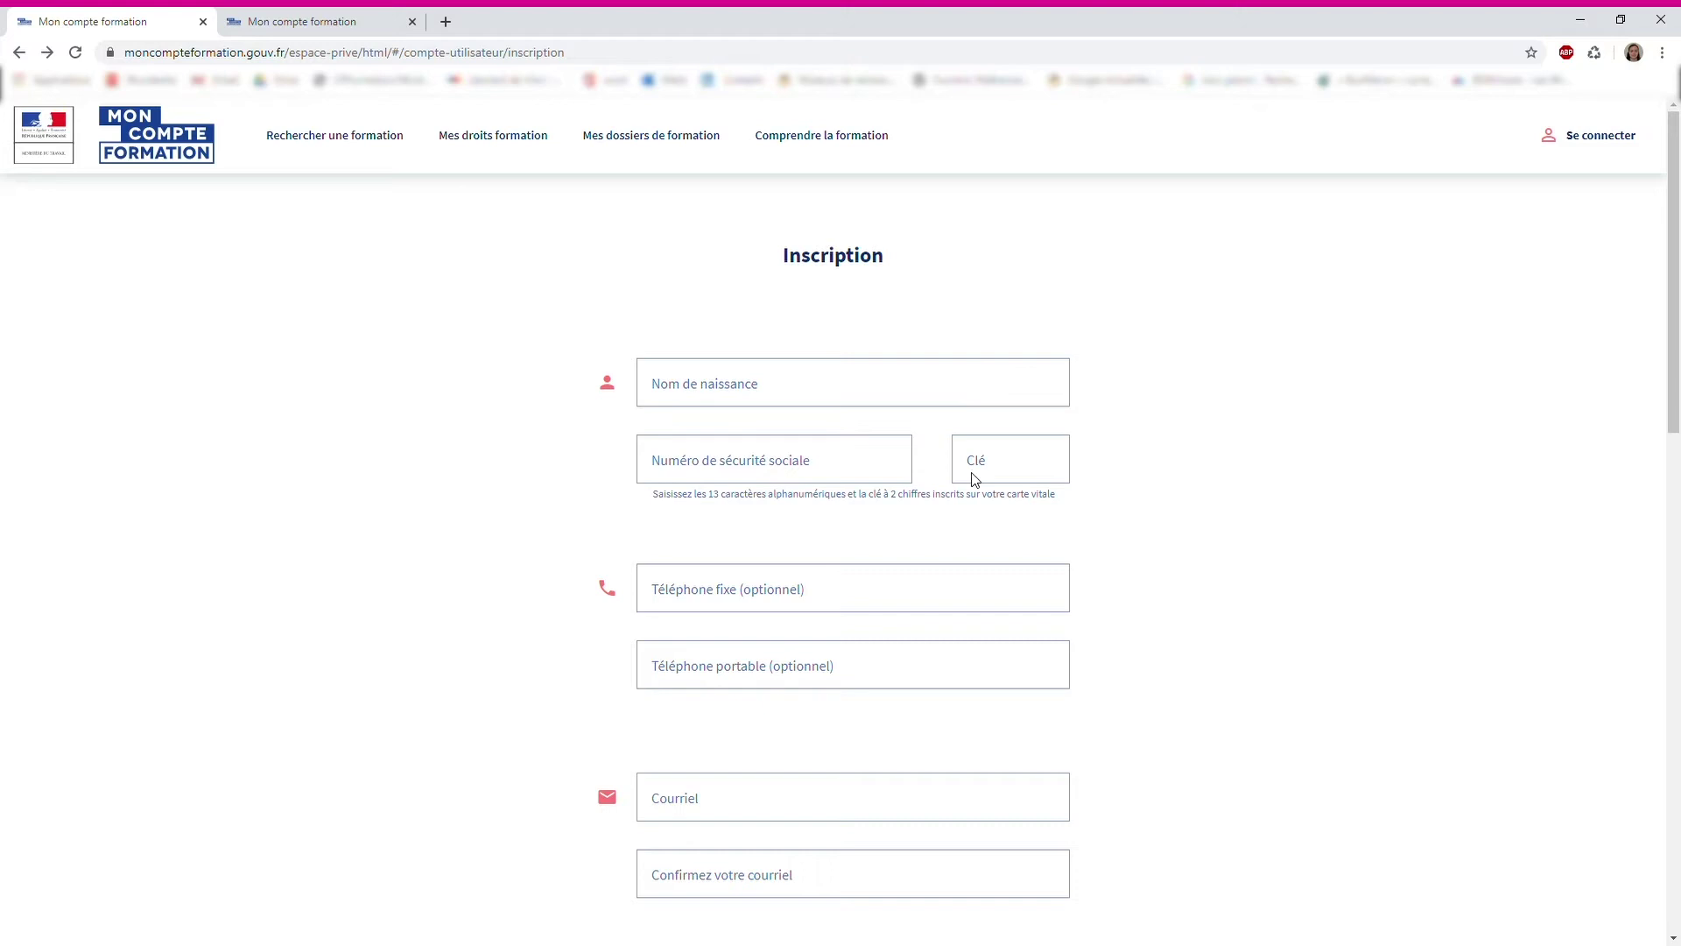
Scroll down the empty Inscription form to see its fields
scroll(1095, 601, "down", 2)
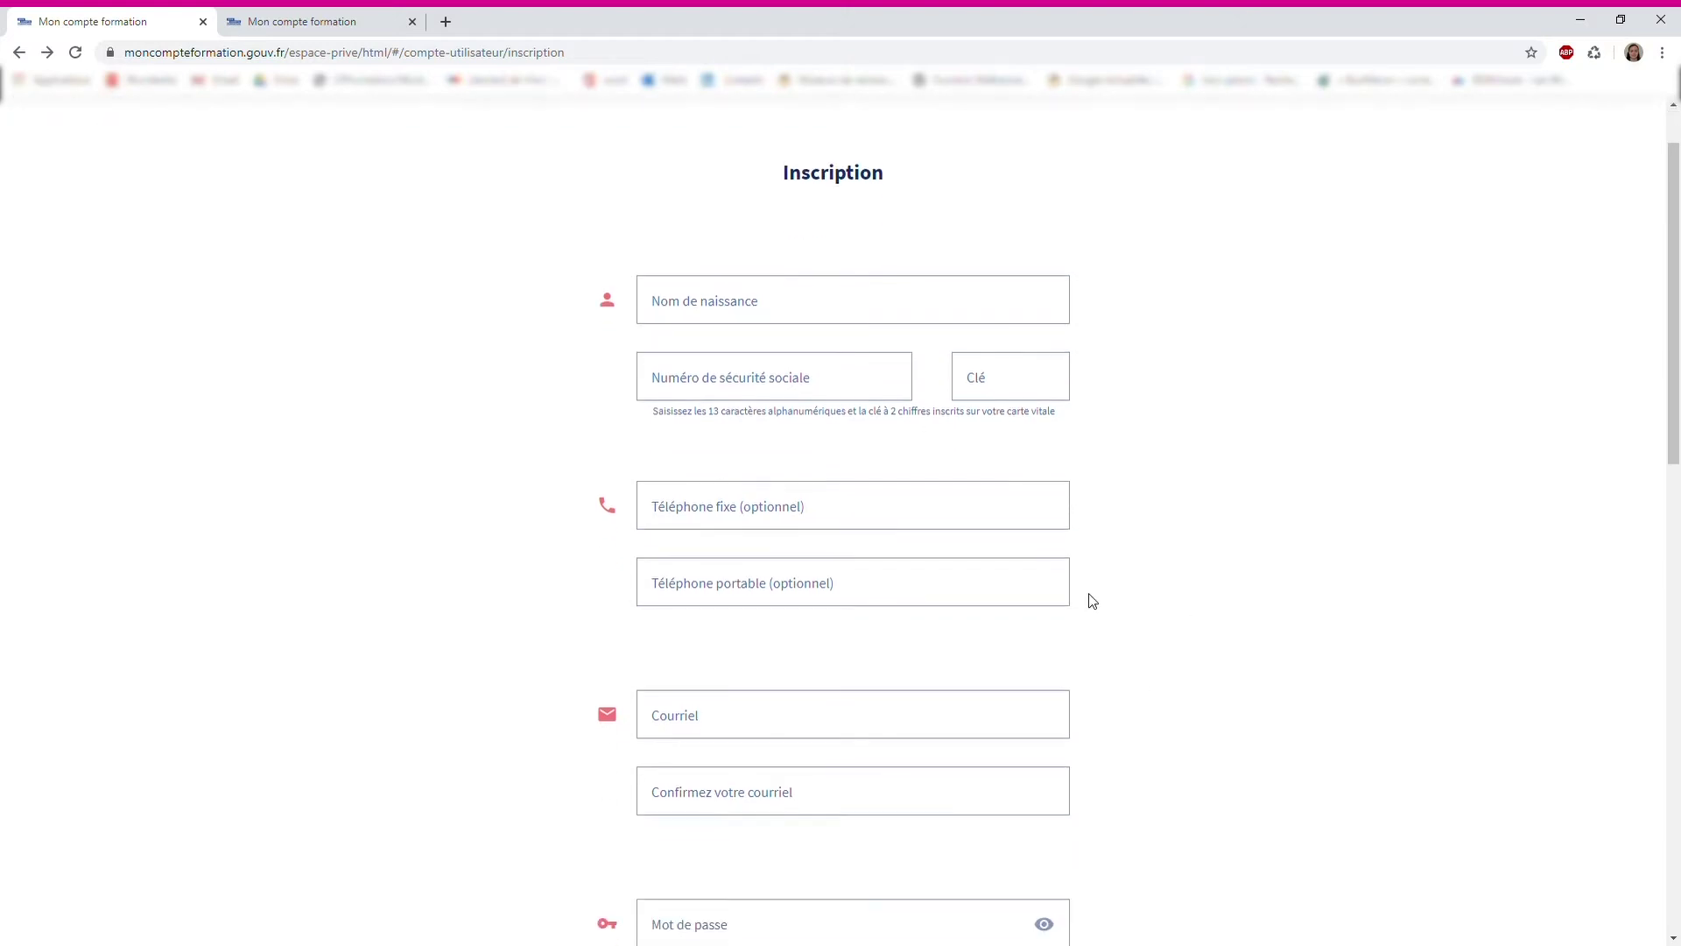
scroll(1099, 599, "down", 2)
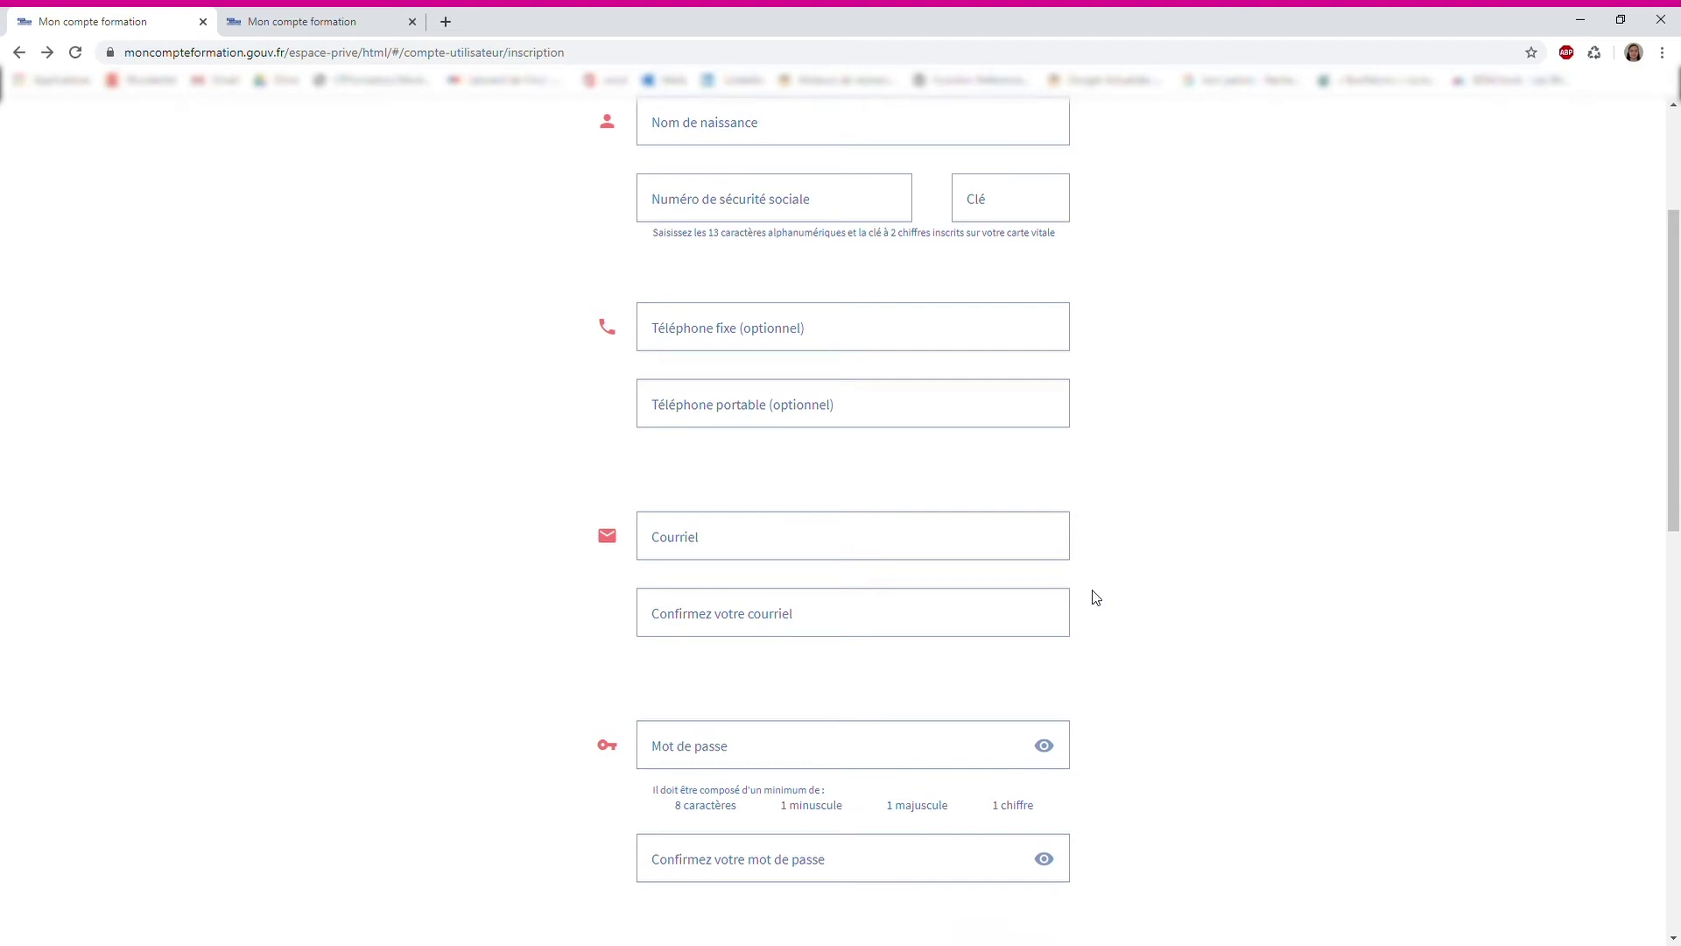
scroll(1094, 597, "down", 1)
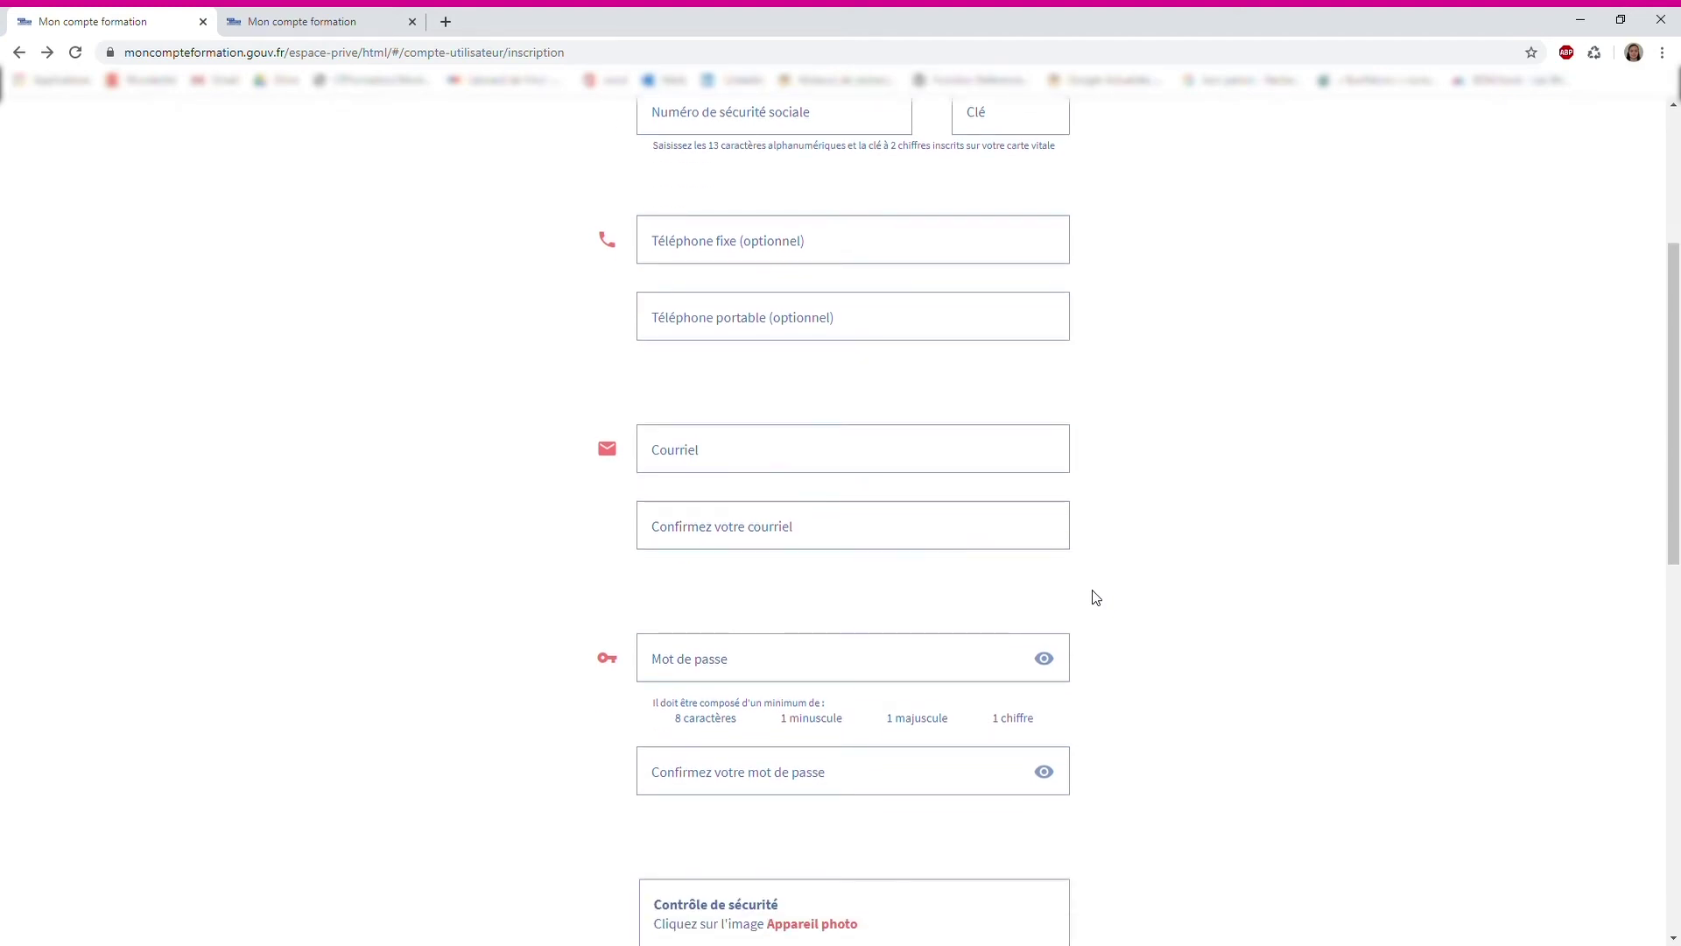
scroll(1094, 597, "down", 1)
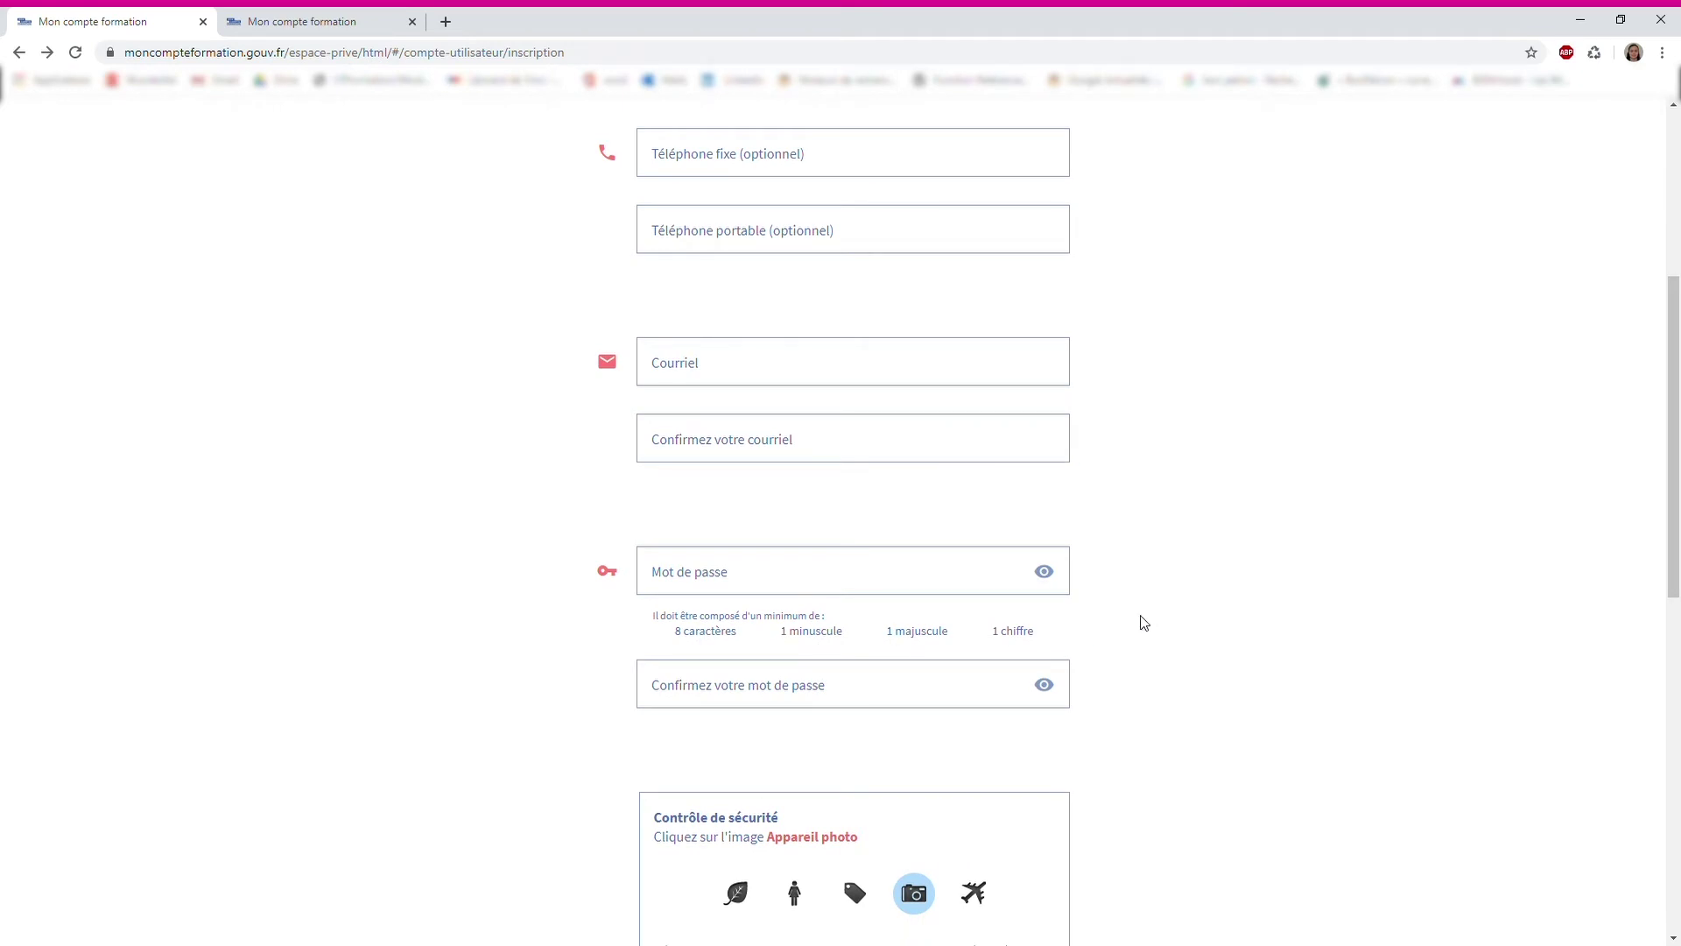
scroll(1144, 623, "down", 1)
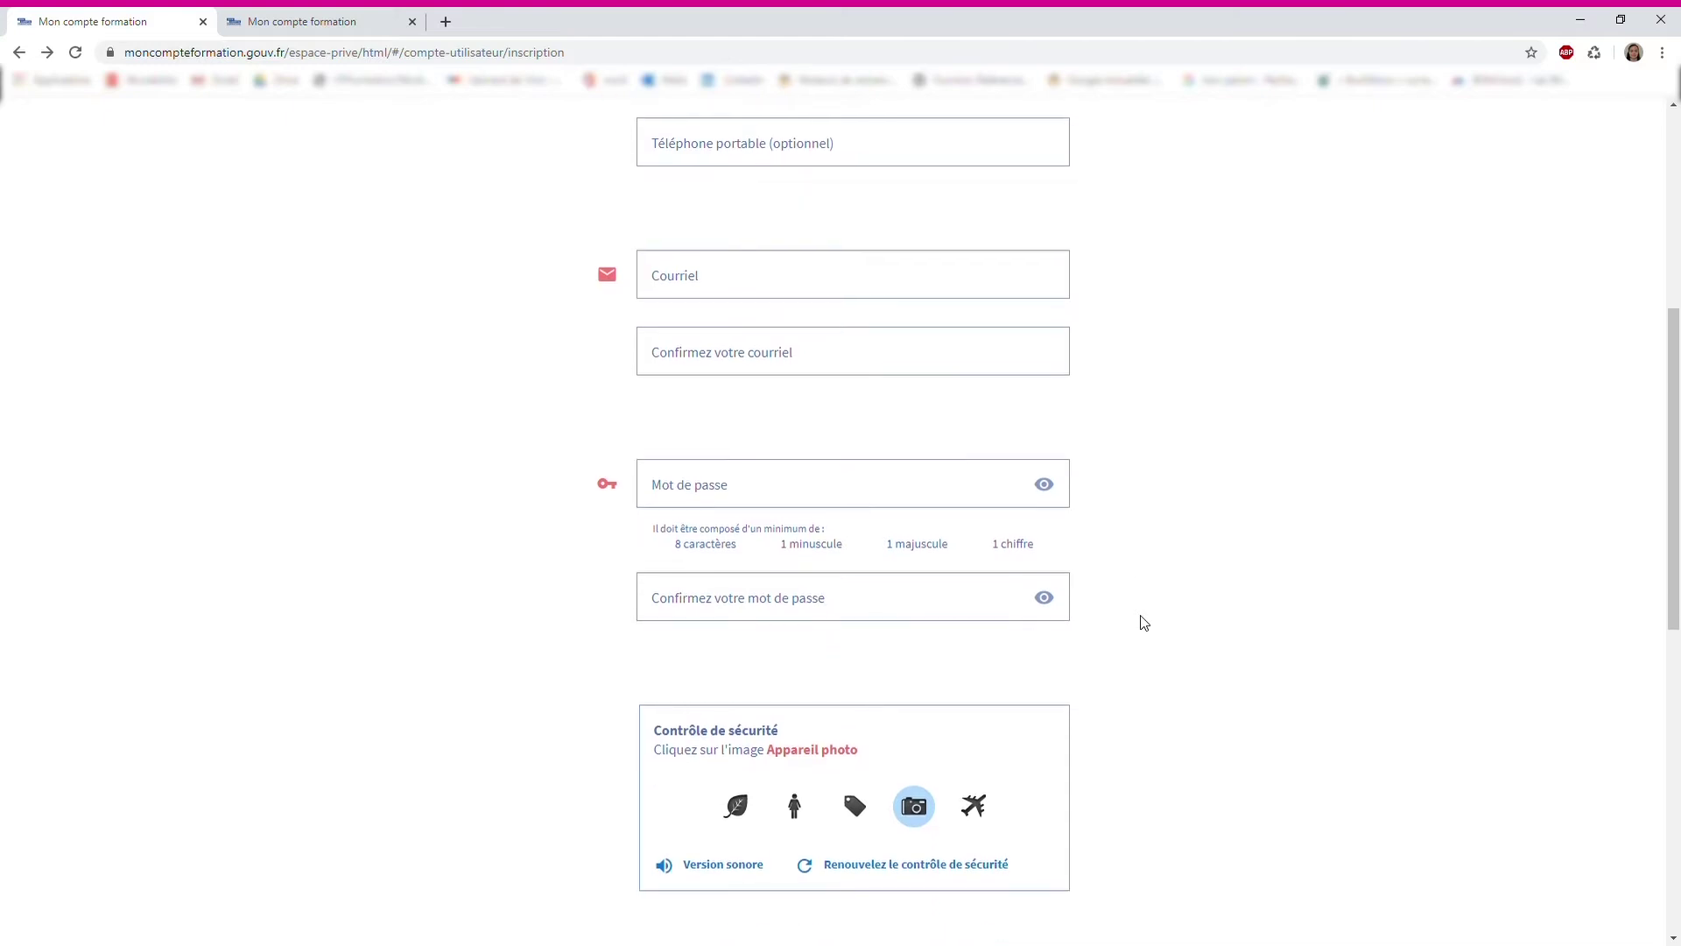
scroll(1143, 623, "down", 1)
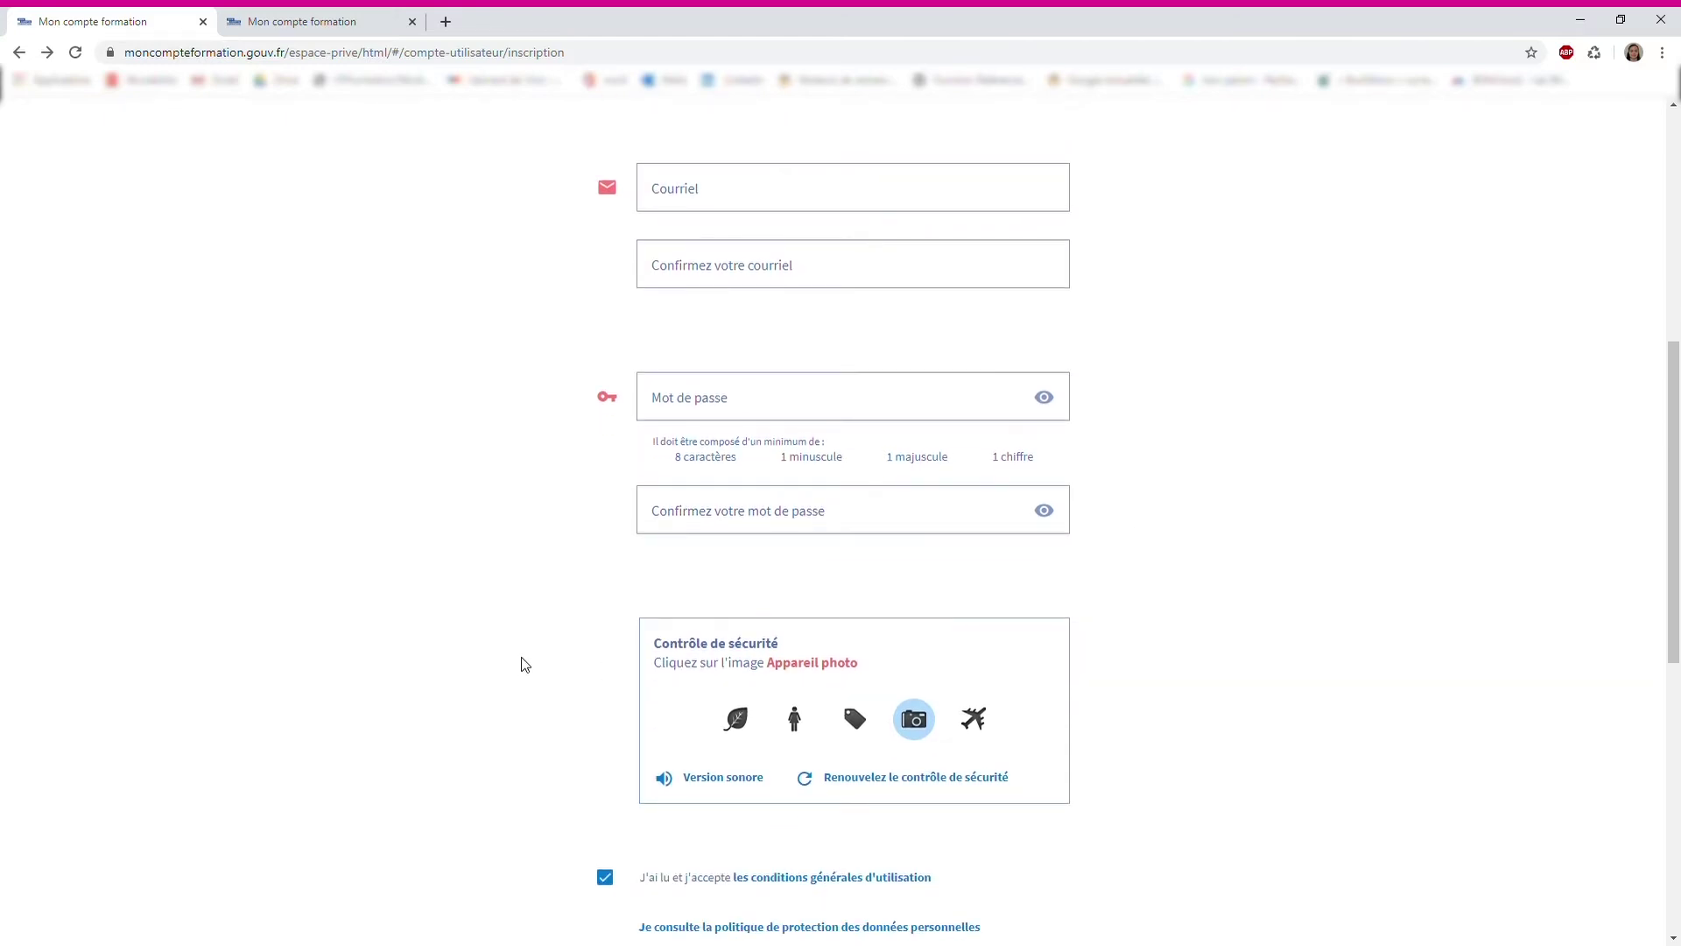
scroll(523, 665, "down", 1)
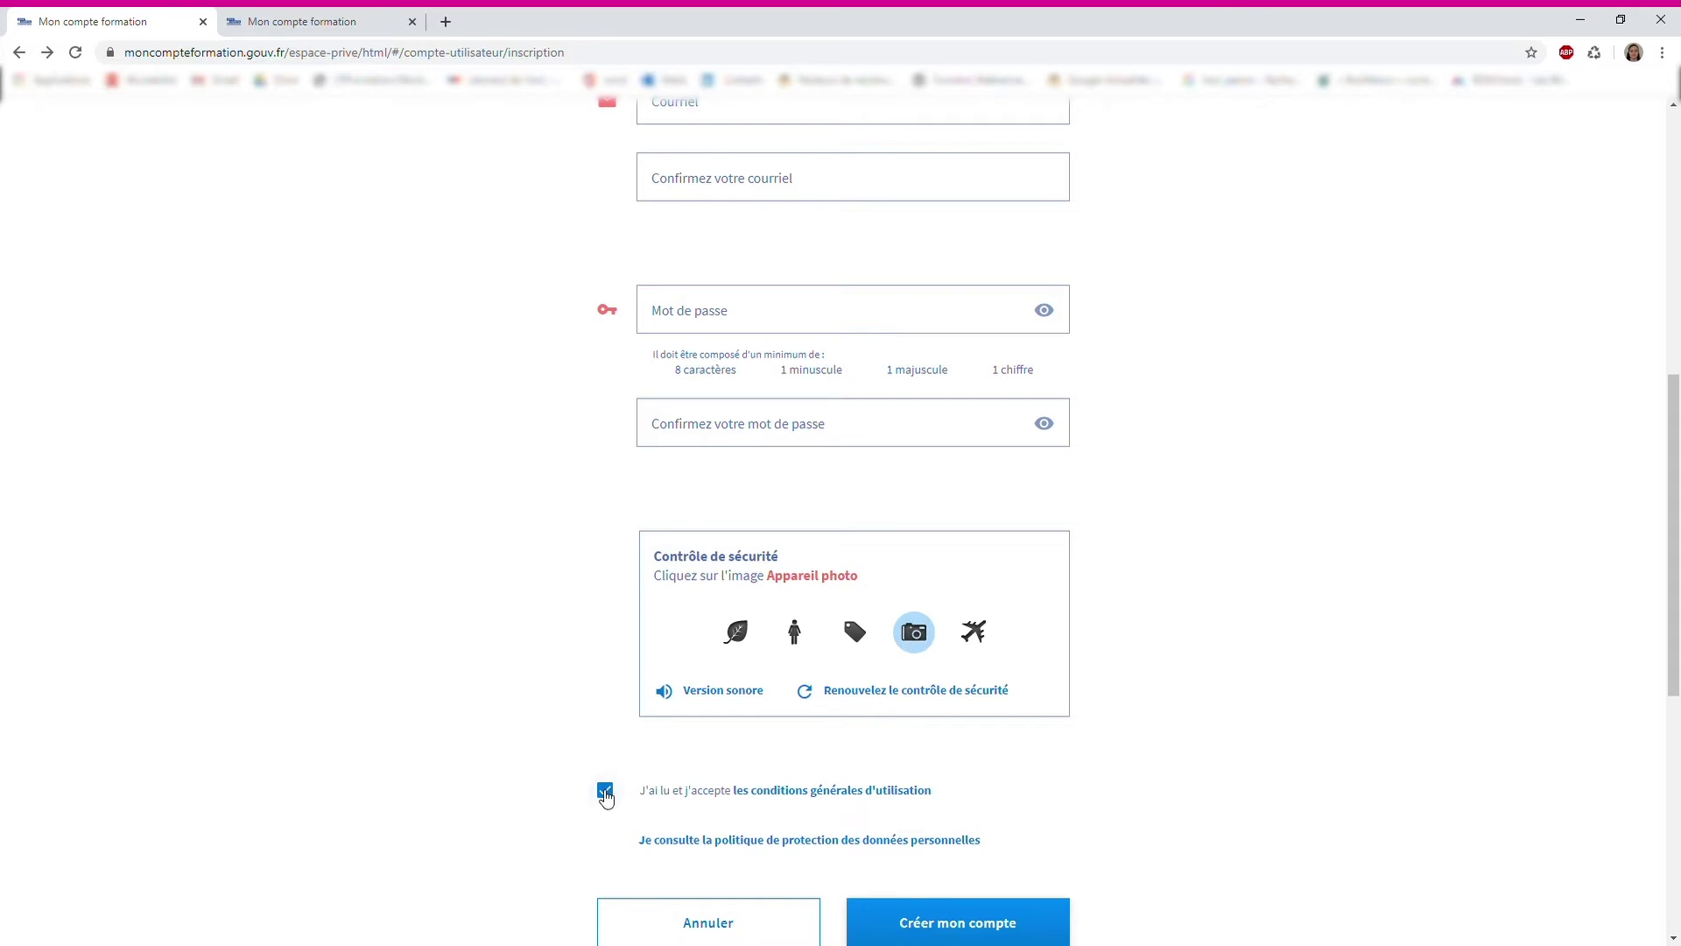
scroll(715, 560, "down", 1)
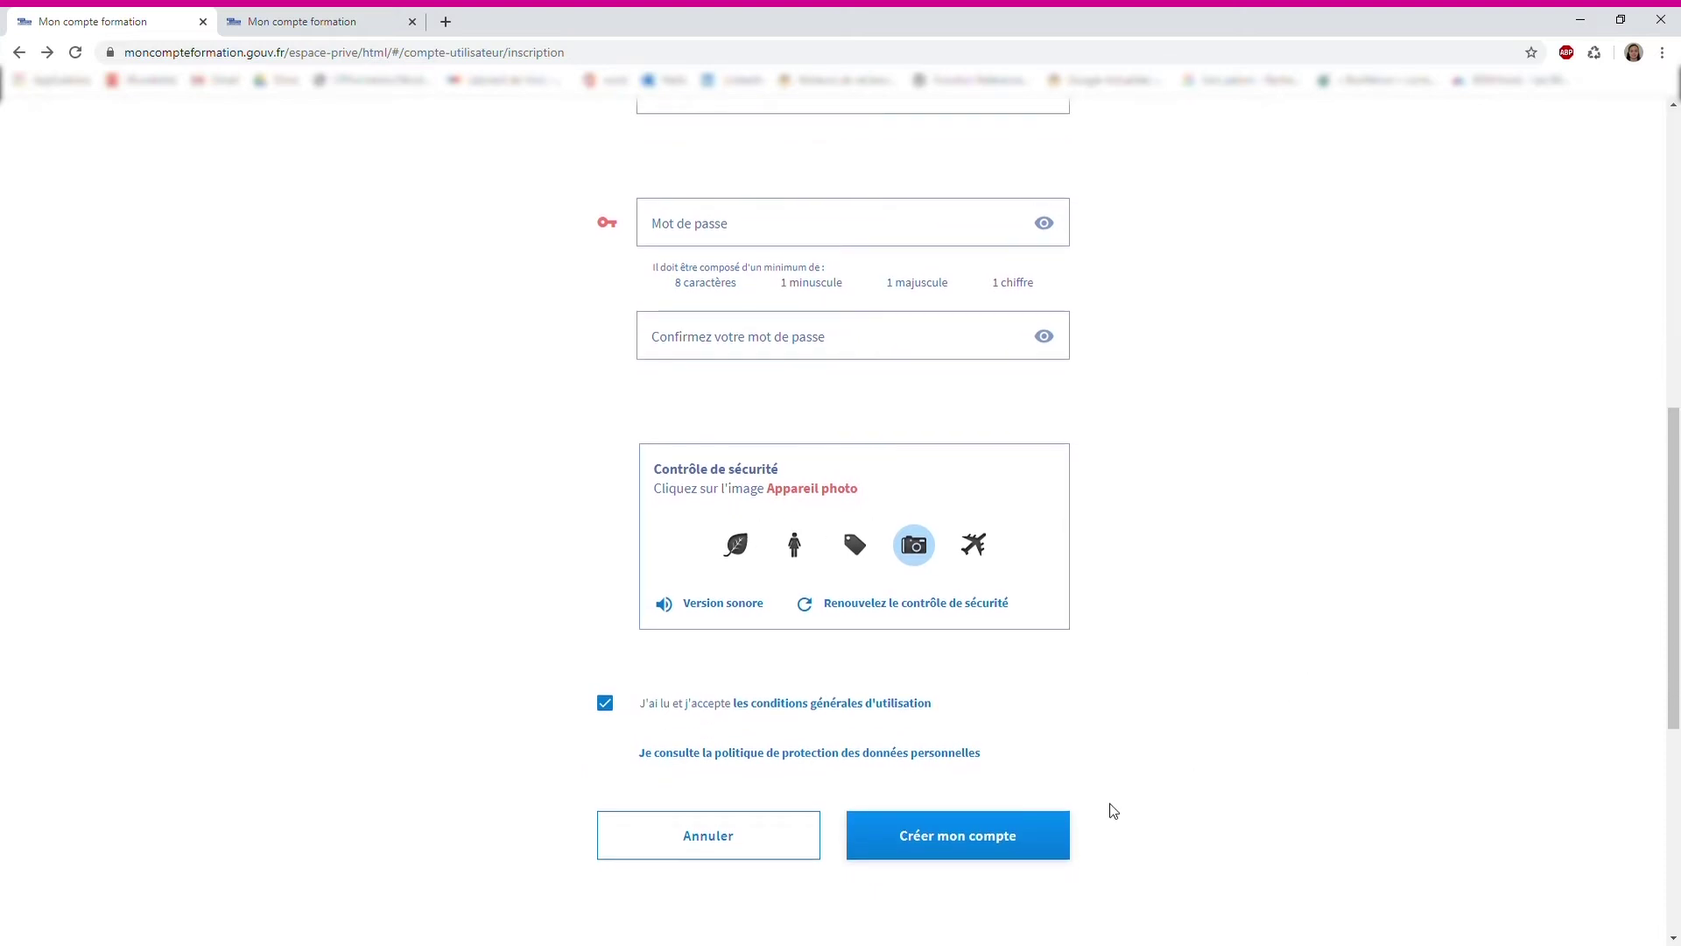
Sign in from the second tab with the saved social security number and the account password
left_click(293, 21)
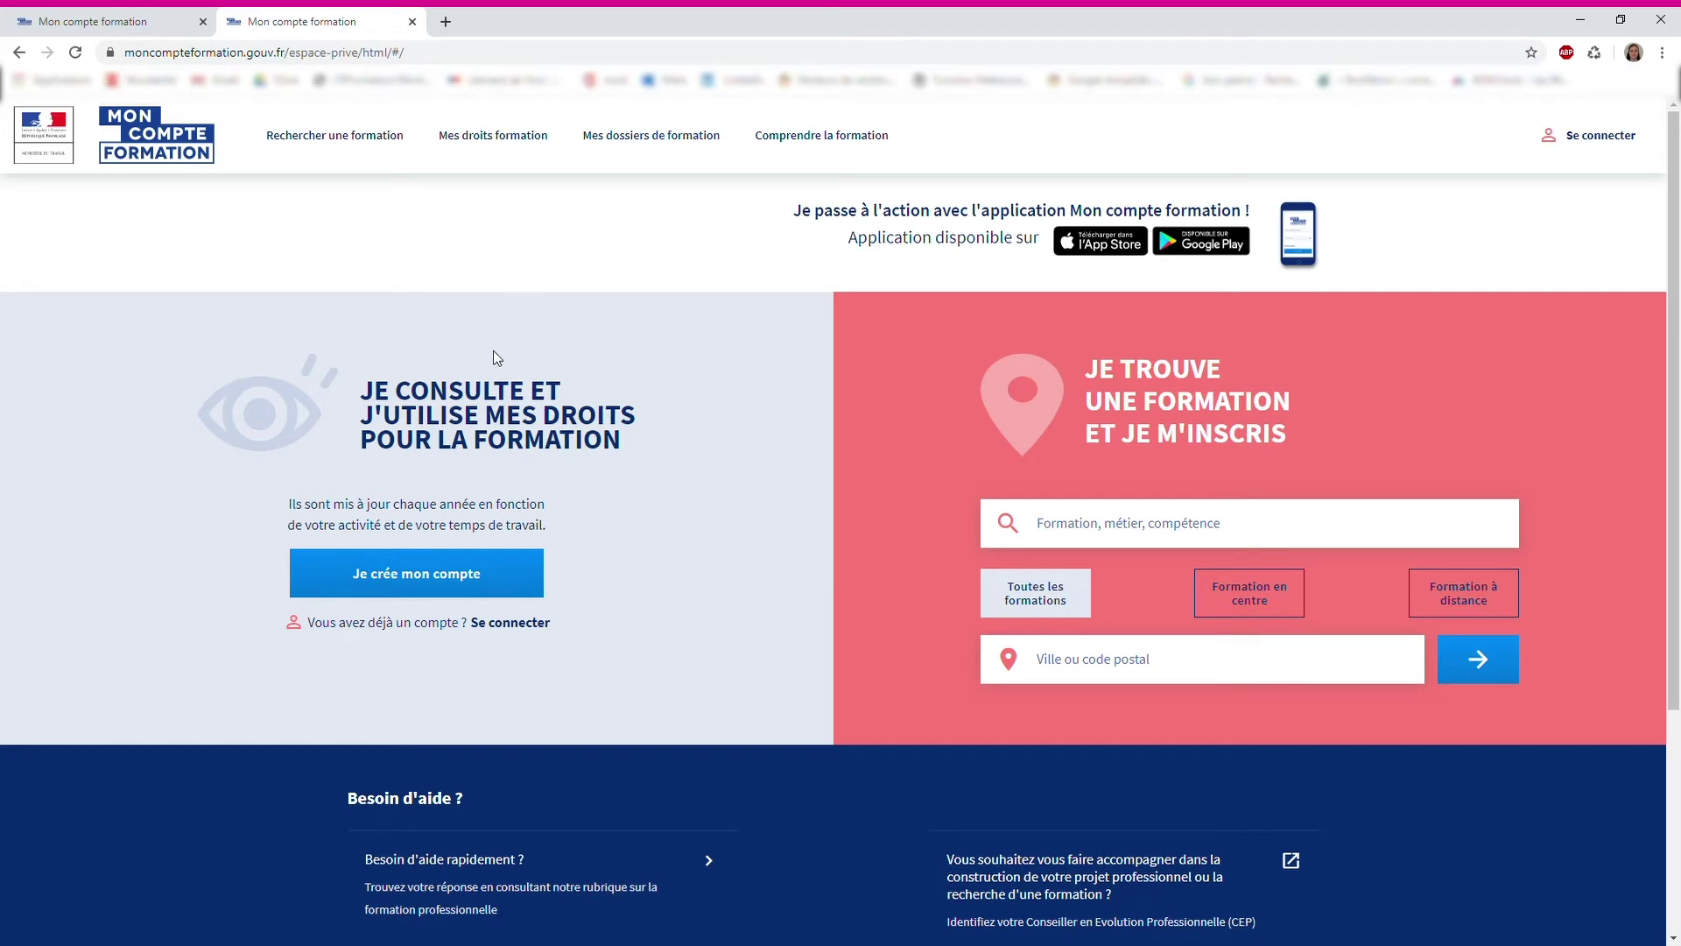
left_click(509, 623)
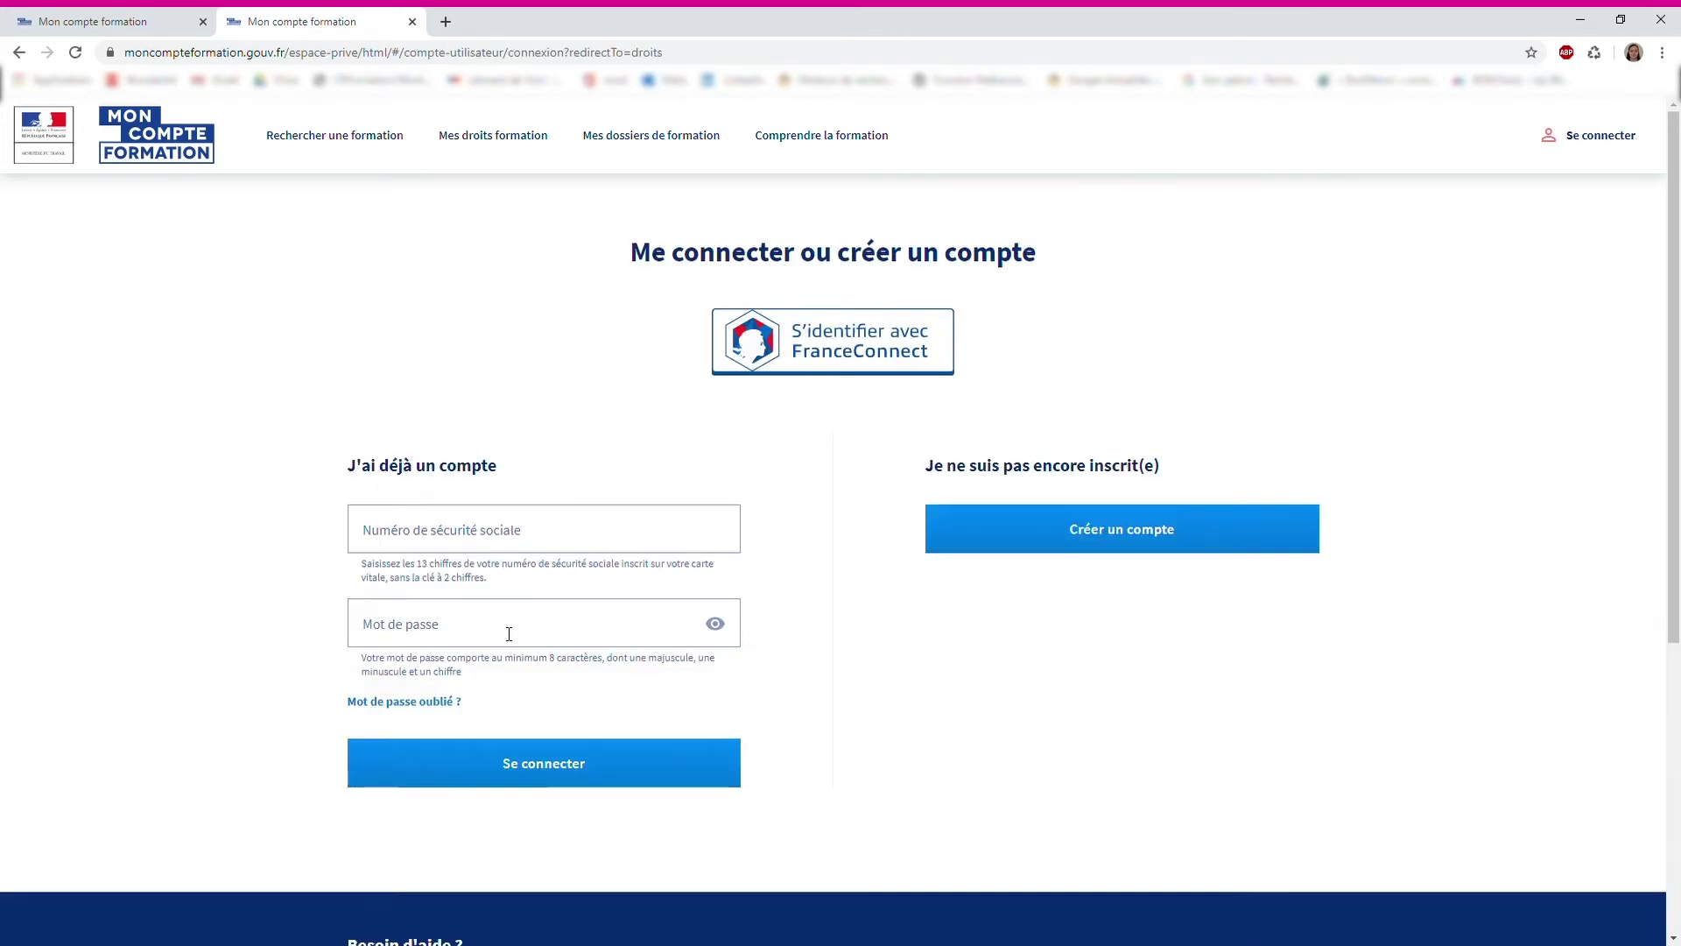
left_click(529, 535)
key("ctrl+v")
left_click(431, 632)
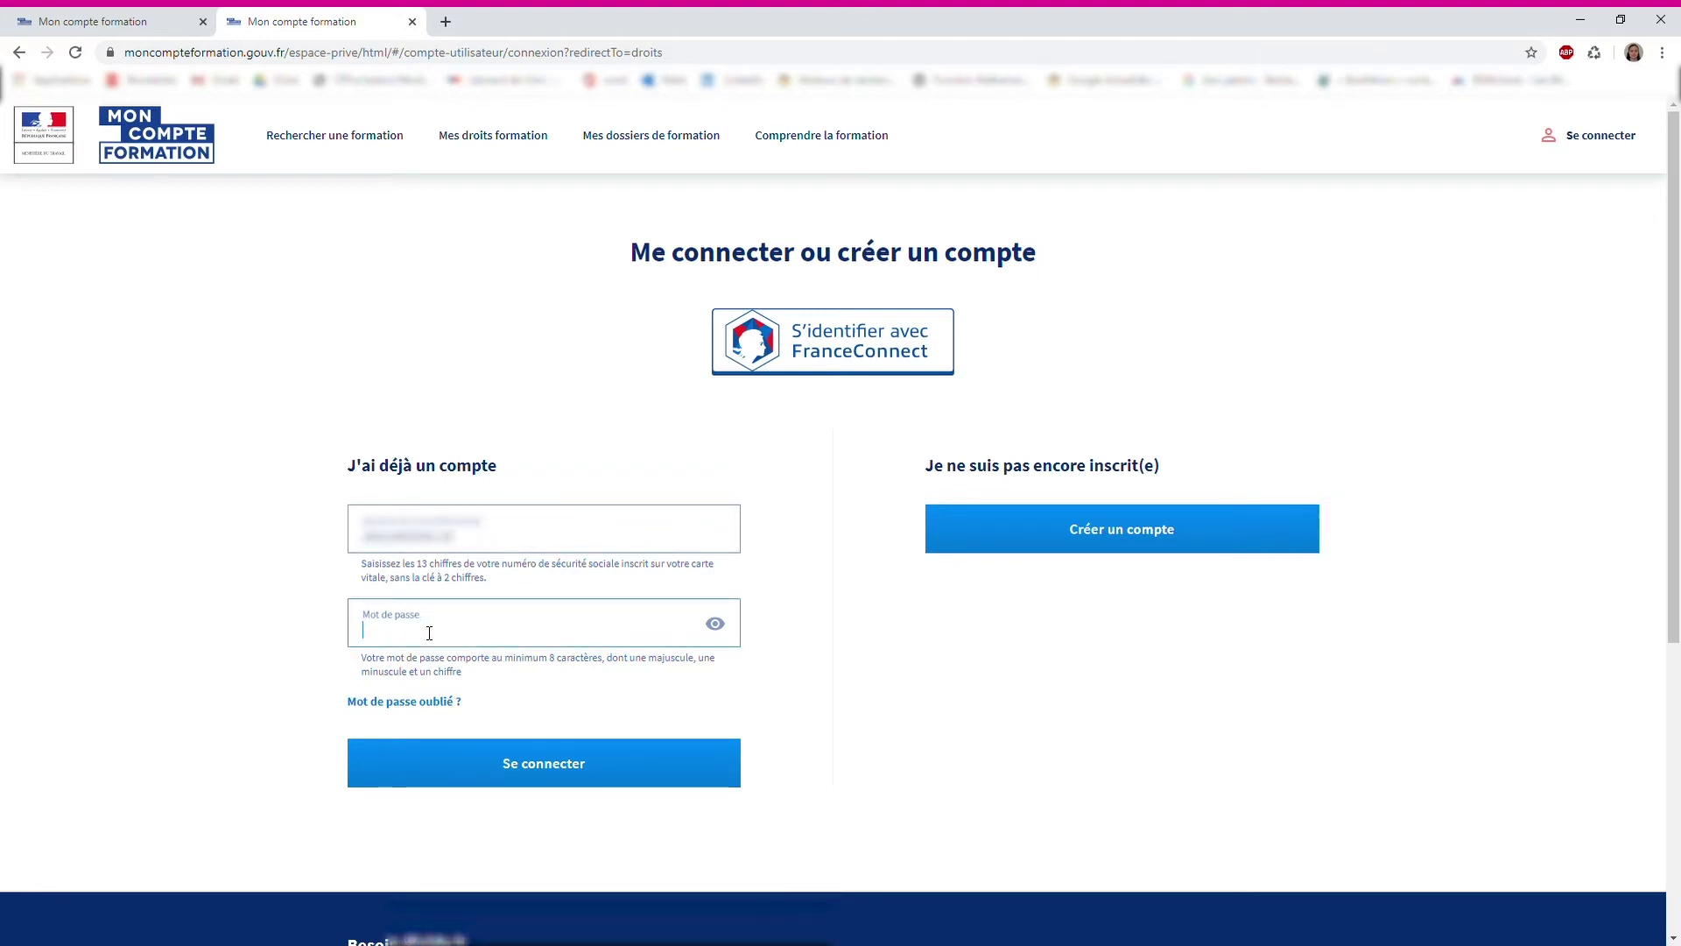
type("•••••••••••")
key("Return")
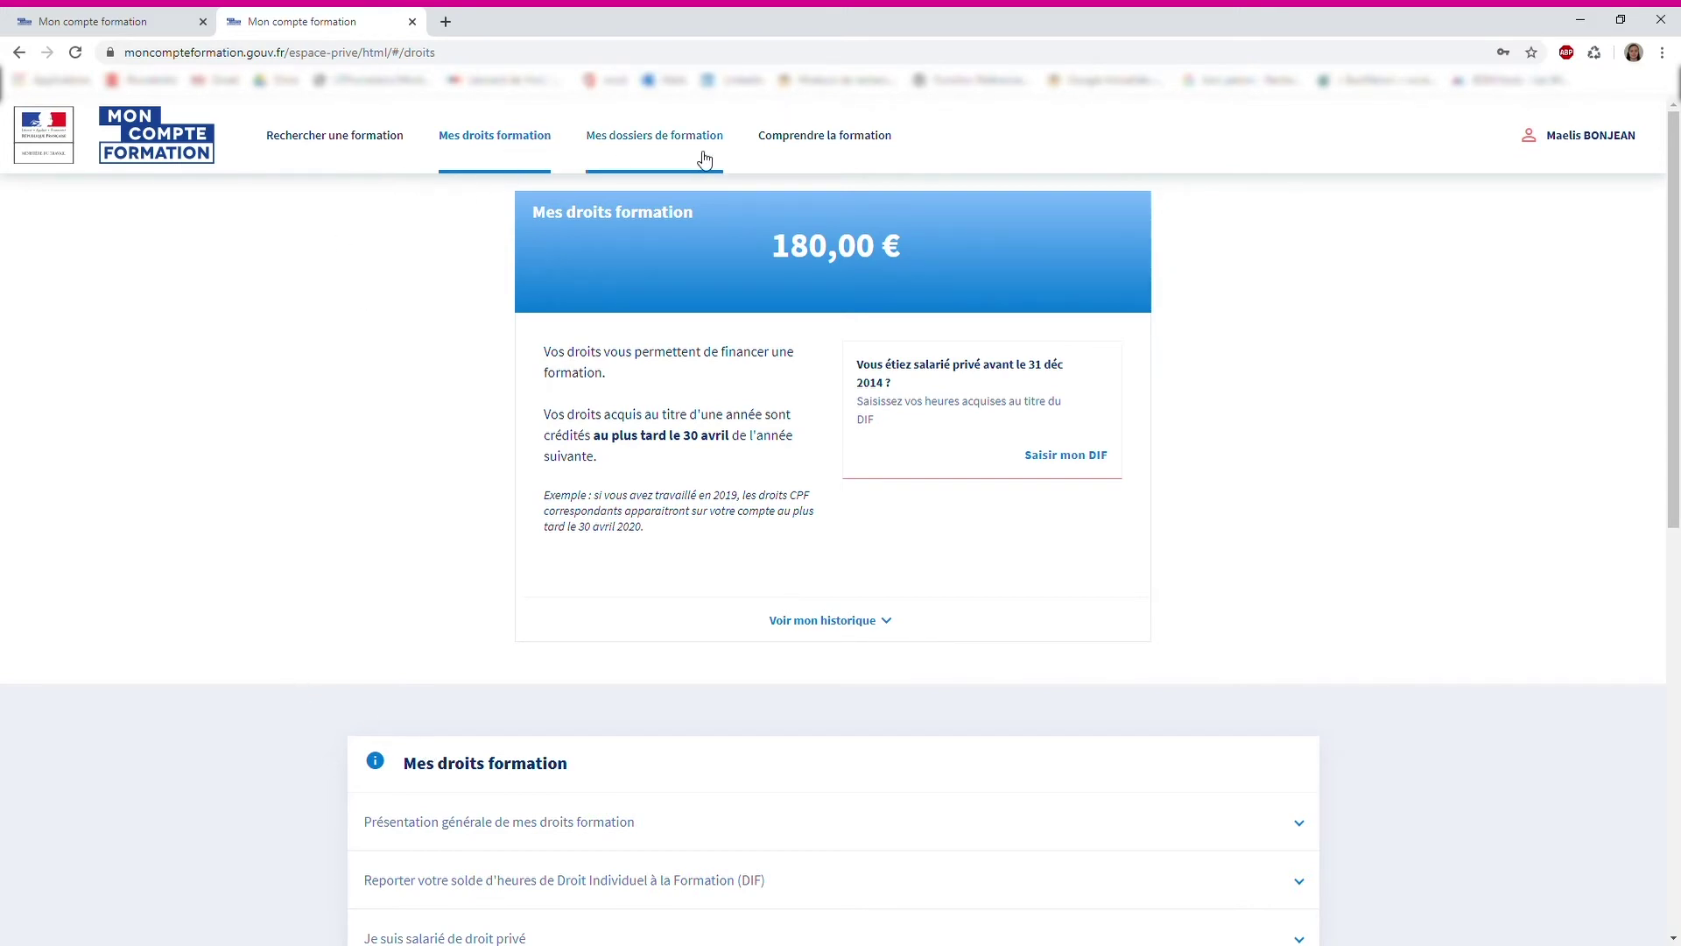
Highlight the 180,00 € training balance, then go to the Mon DIF declaration page
triple_click(782, 254)
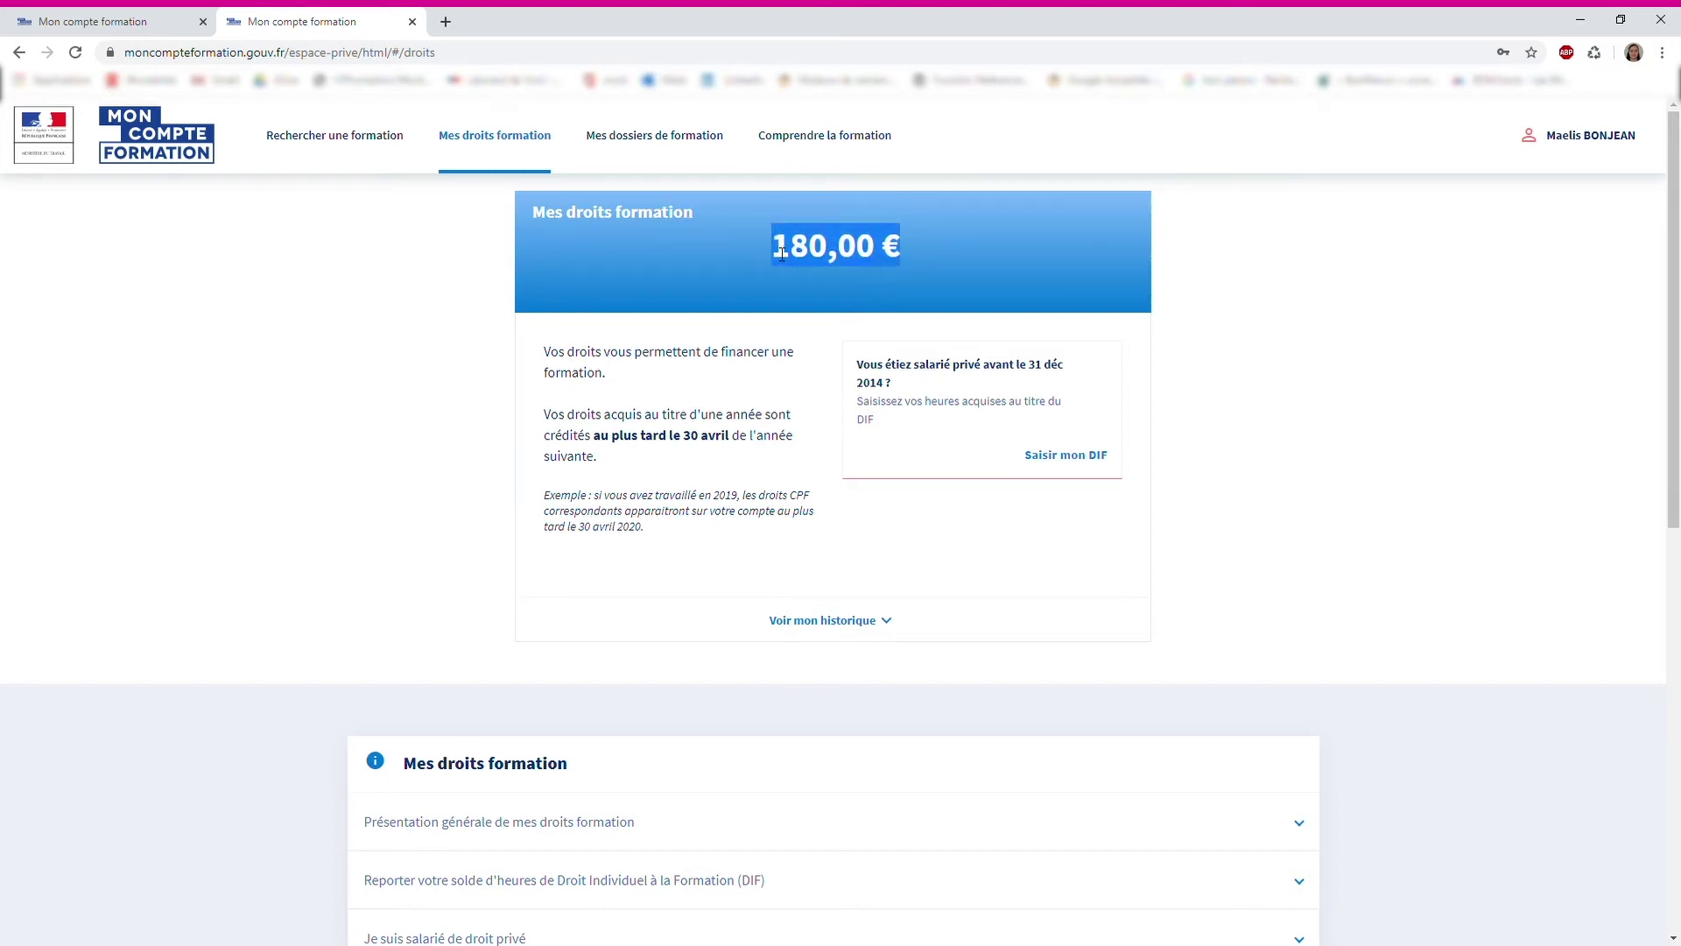
left_click(383, 347)
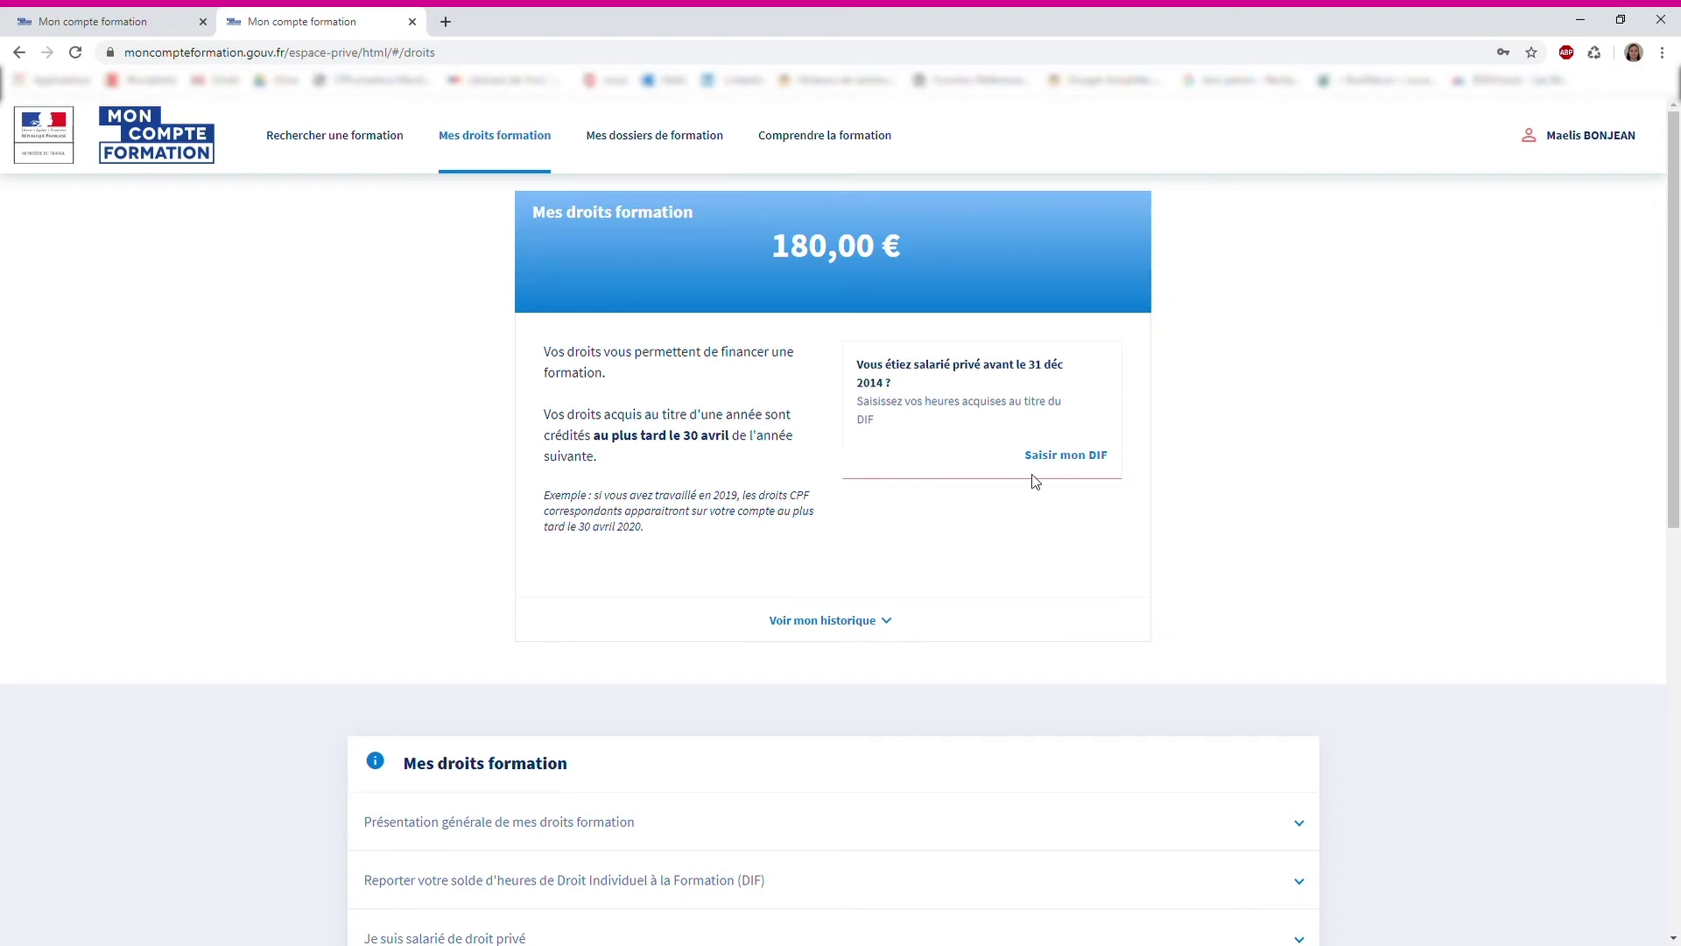
left_click(1055, 457)
Replace the 0 DIF hours with 150, giving a 2 250 € DIF balance
left_click(667, 388)
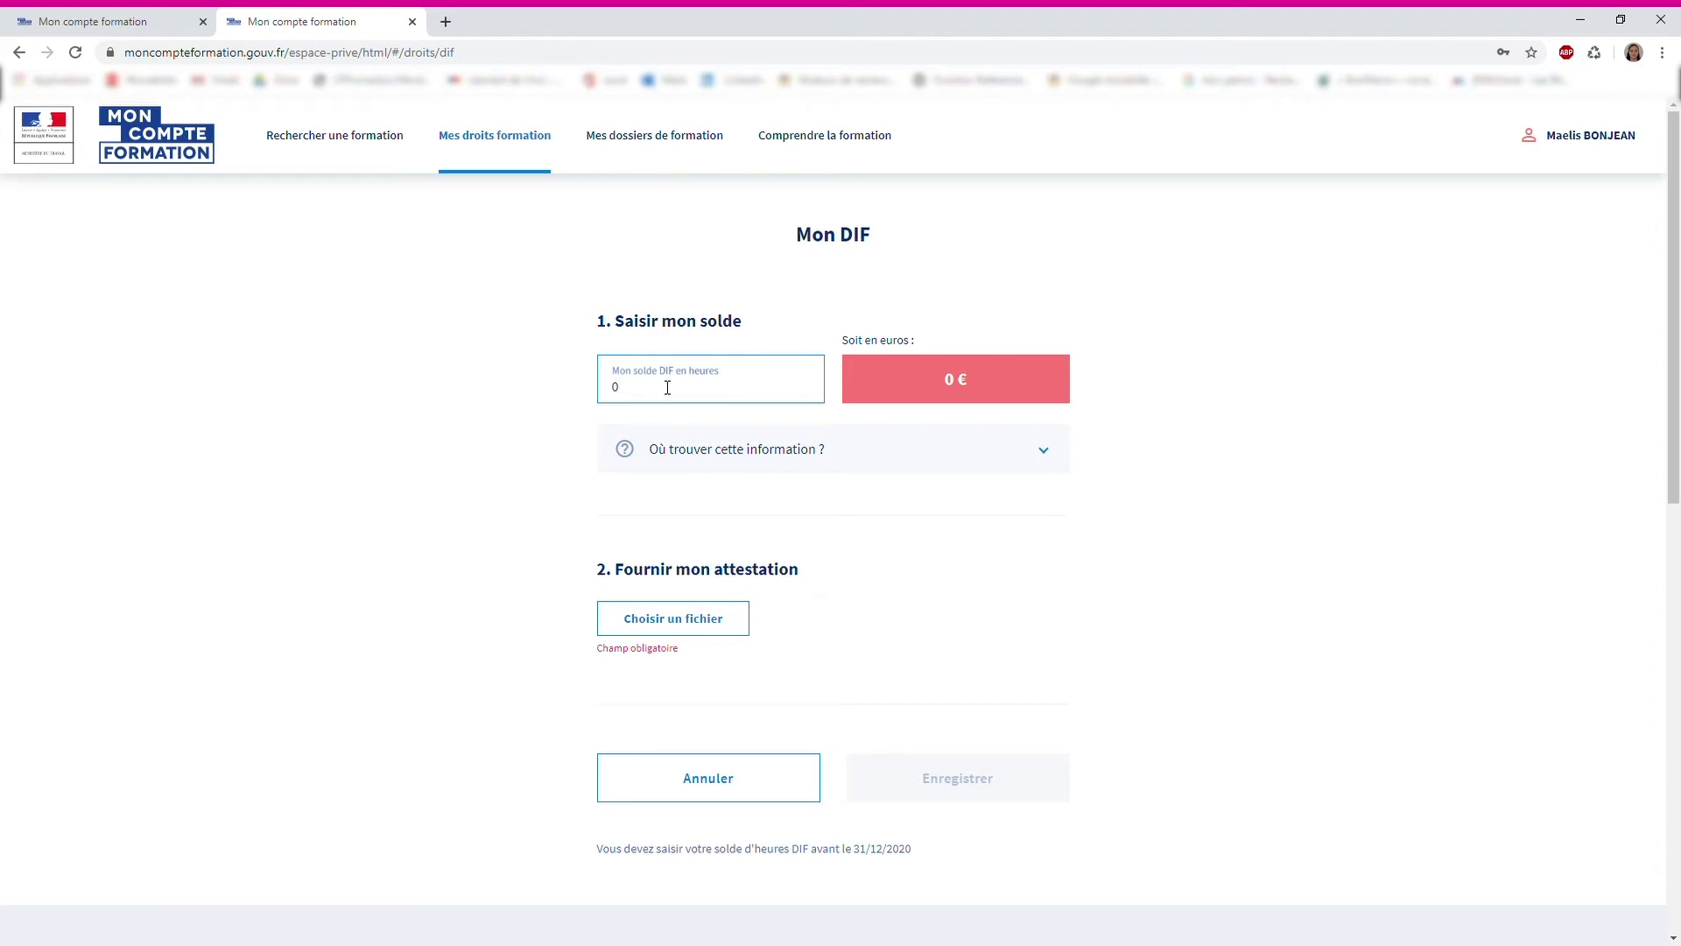
key("BackSpace")
type("150")
left_click(383, 412)
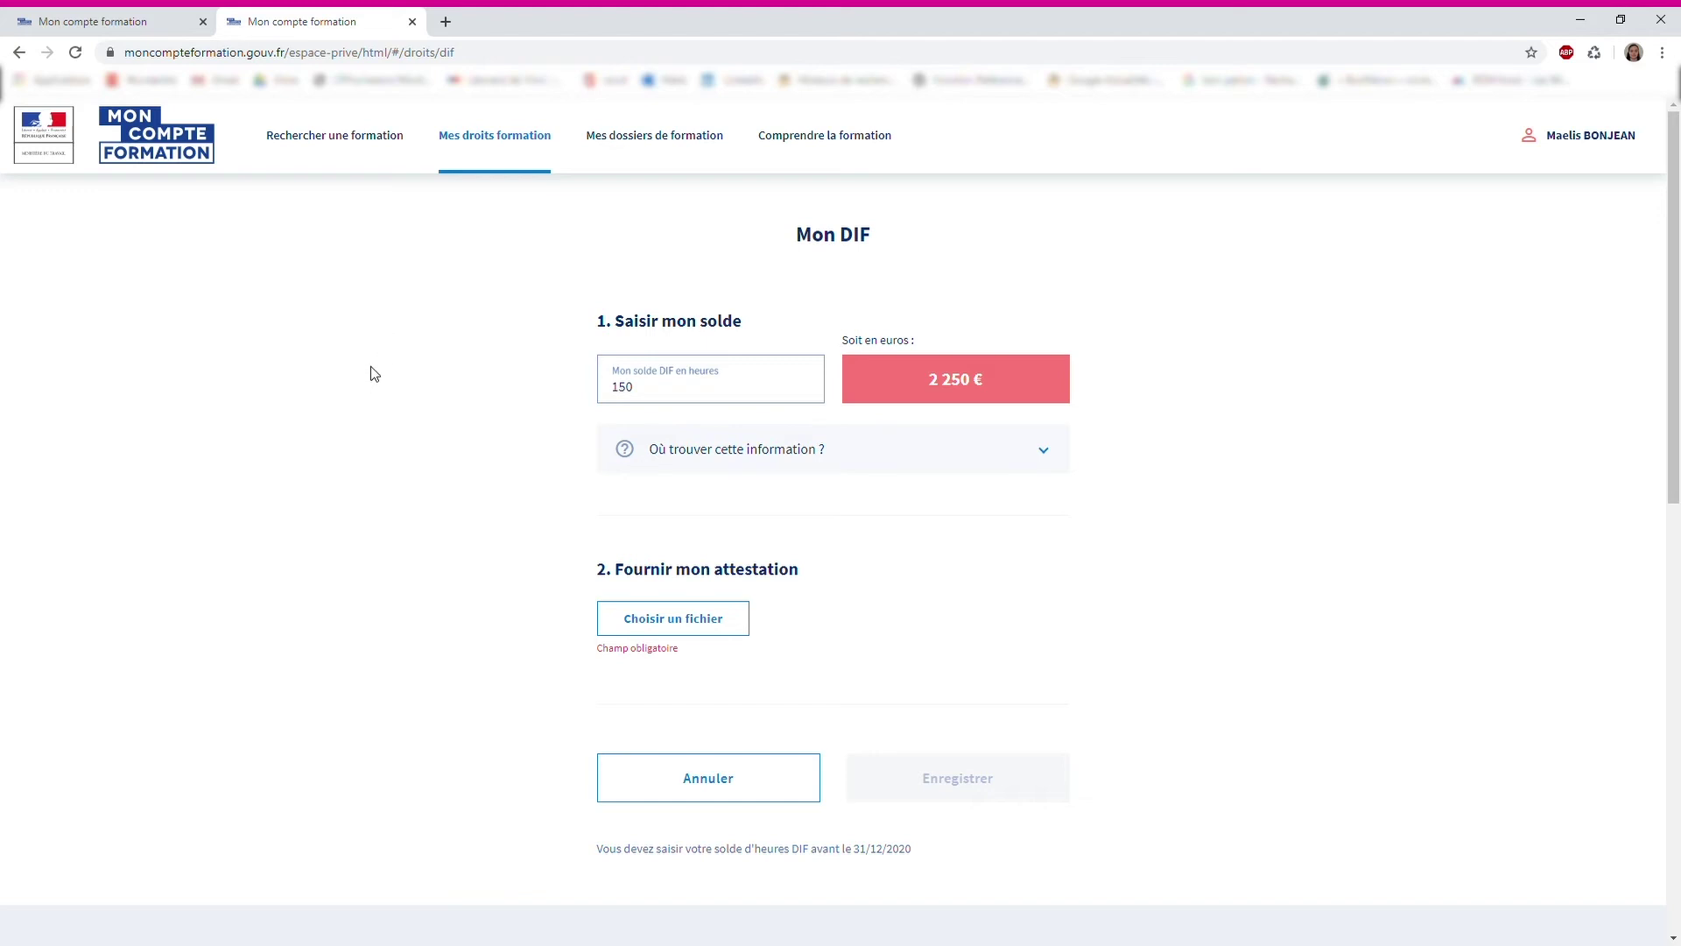
Search remote ANGLAIS training and cap the price slider at 1 500 €
left_click(329, 140)
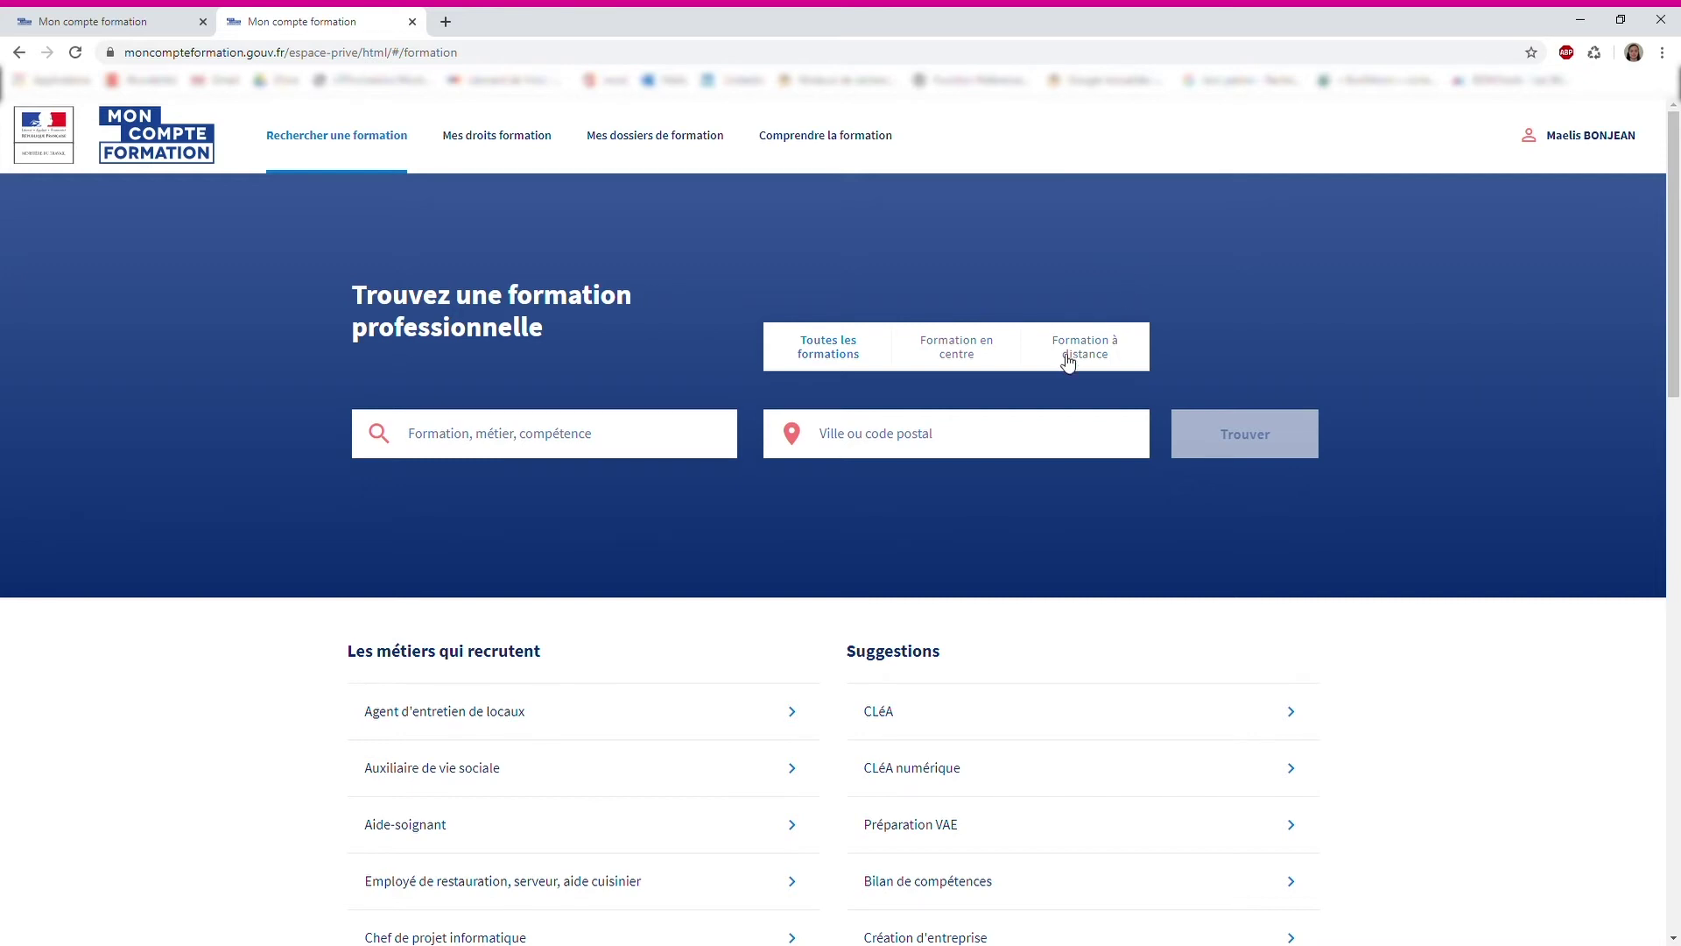
left_click(1101, 349)
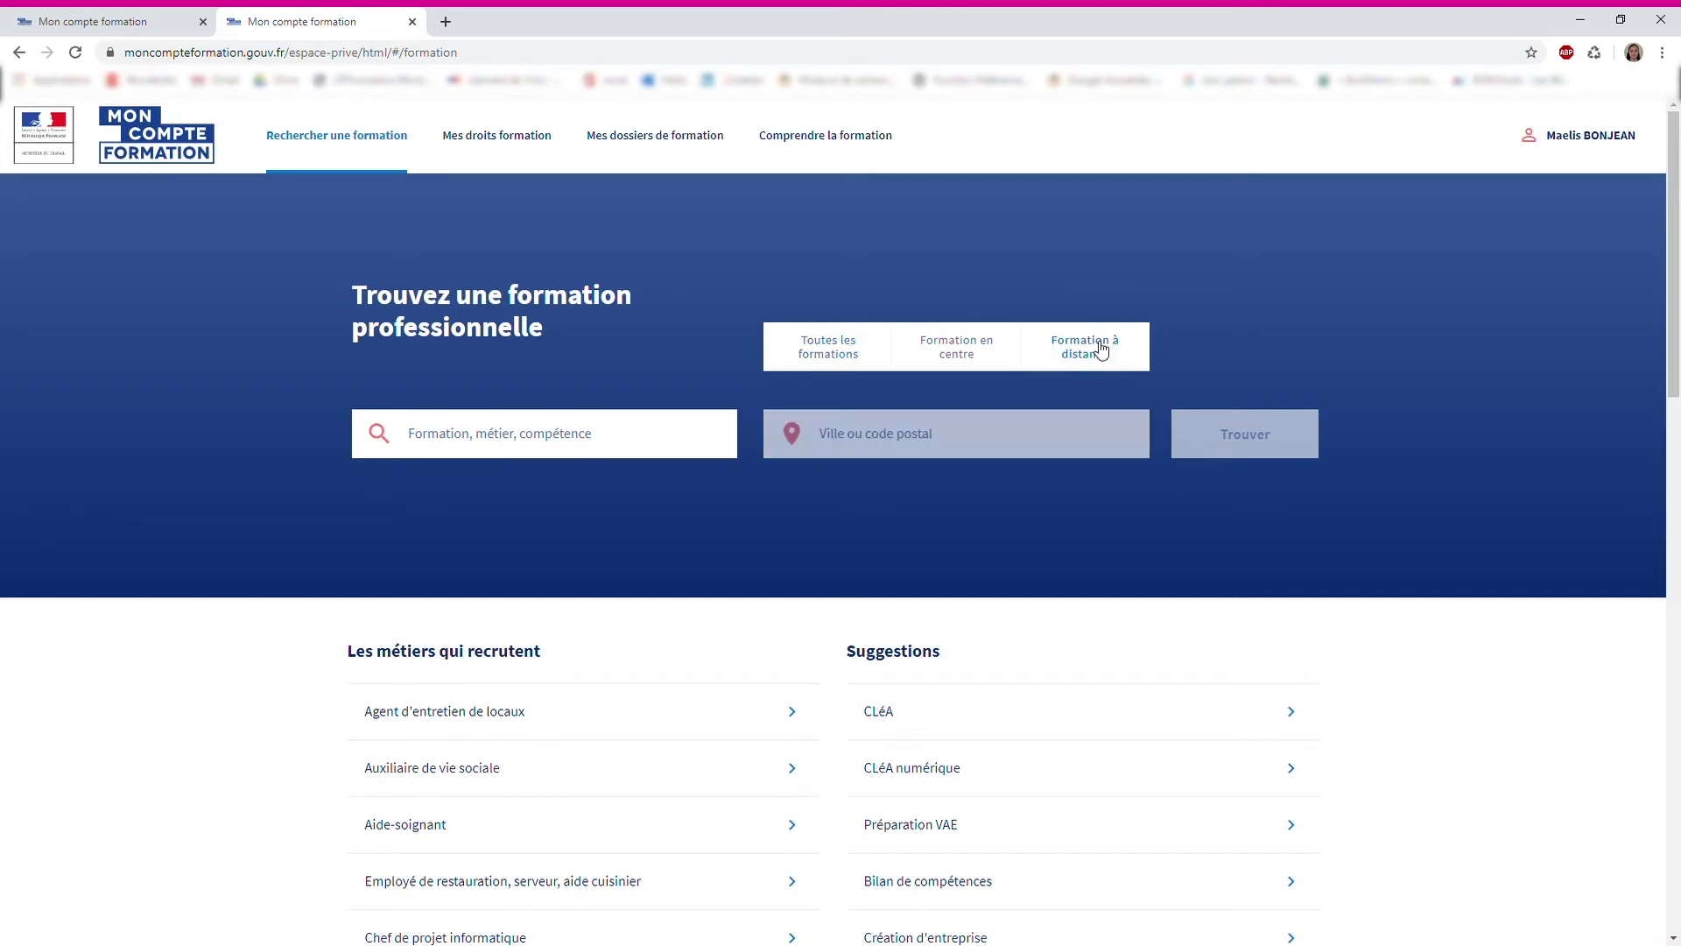
left_click(513, 432)
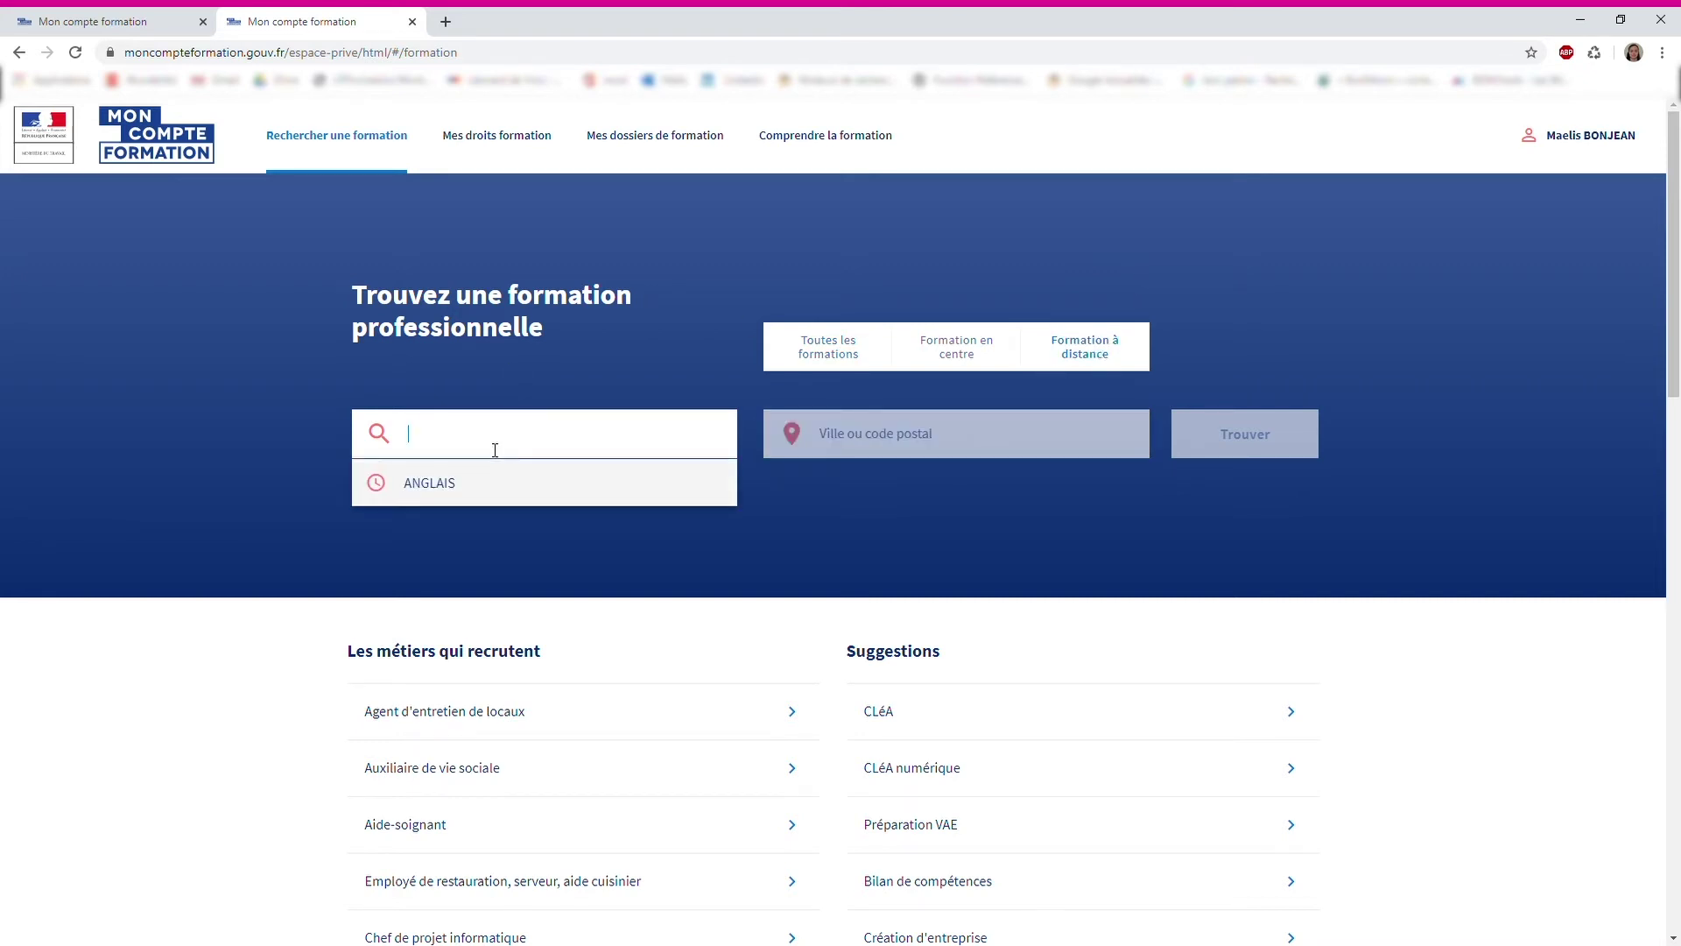
left_click(433, 488)
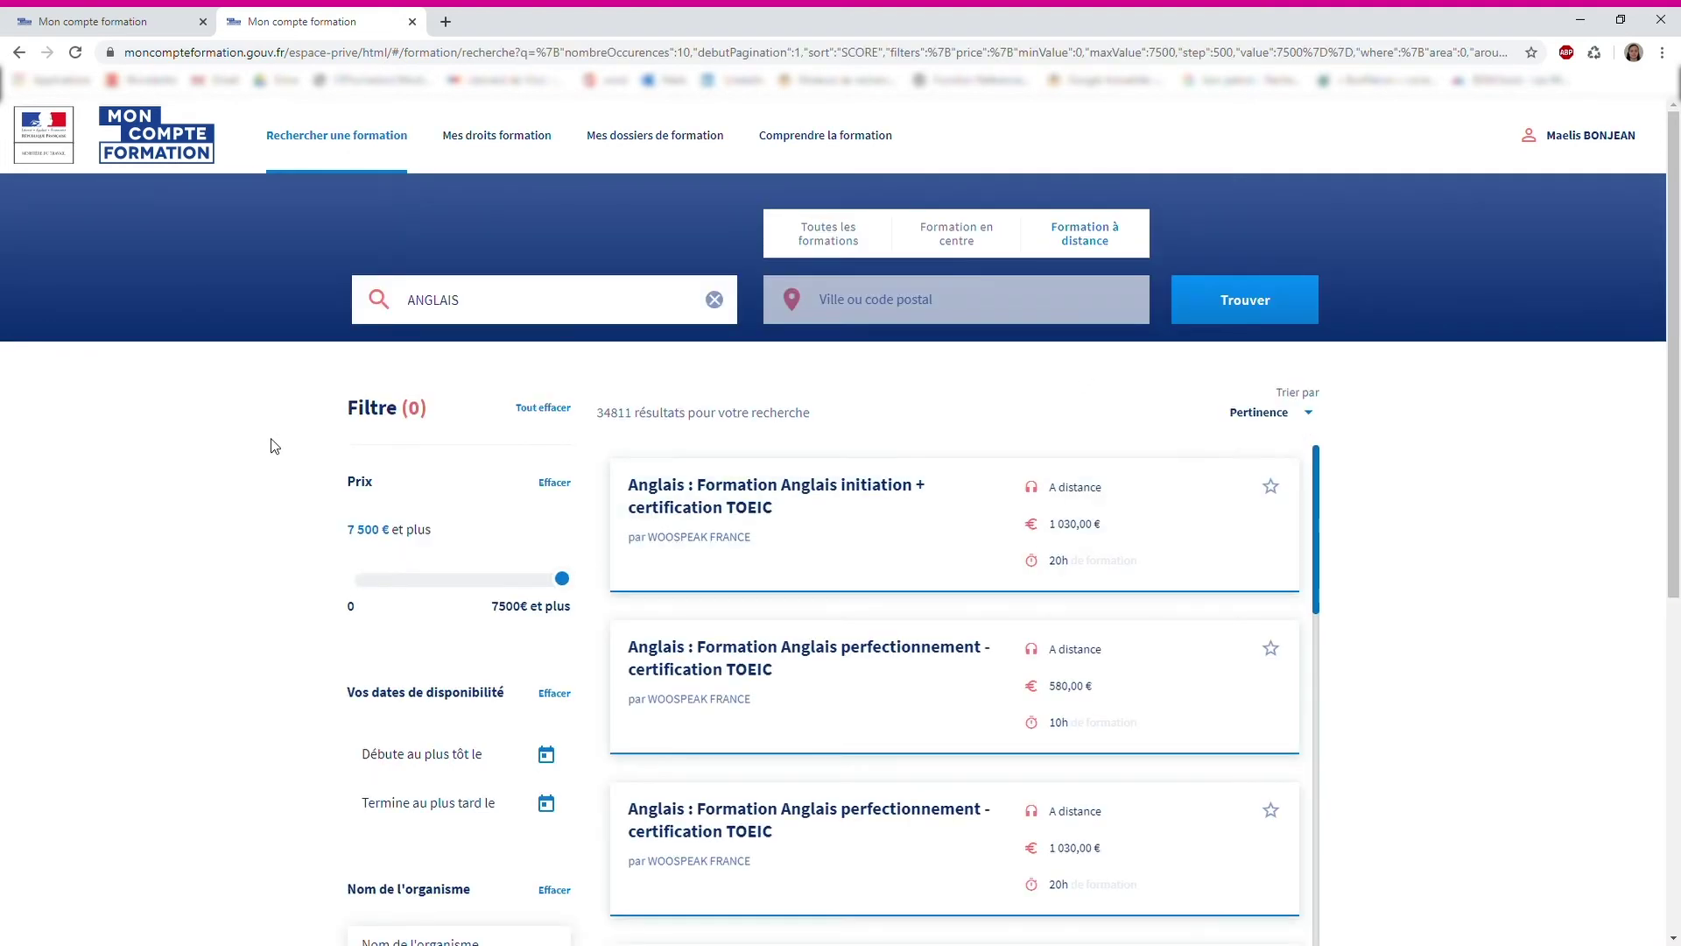
scroll(272, 443, "down", 1)
scroll(274, 443, "down", 1)
left_click_drag(563, 405, 396, 413)
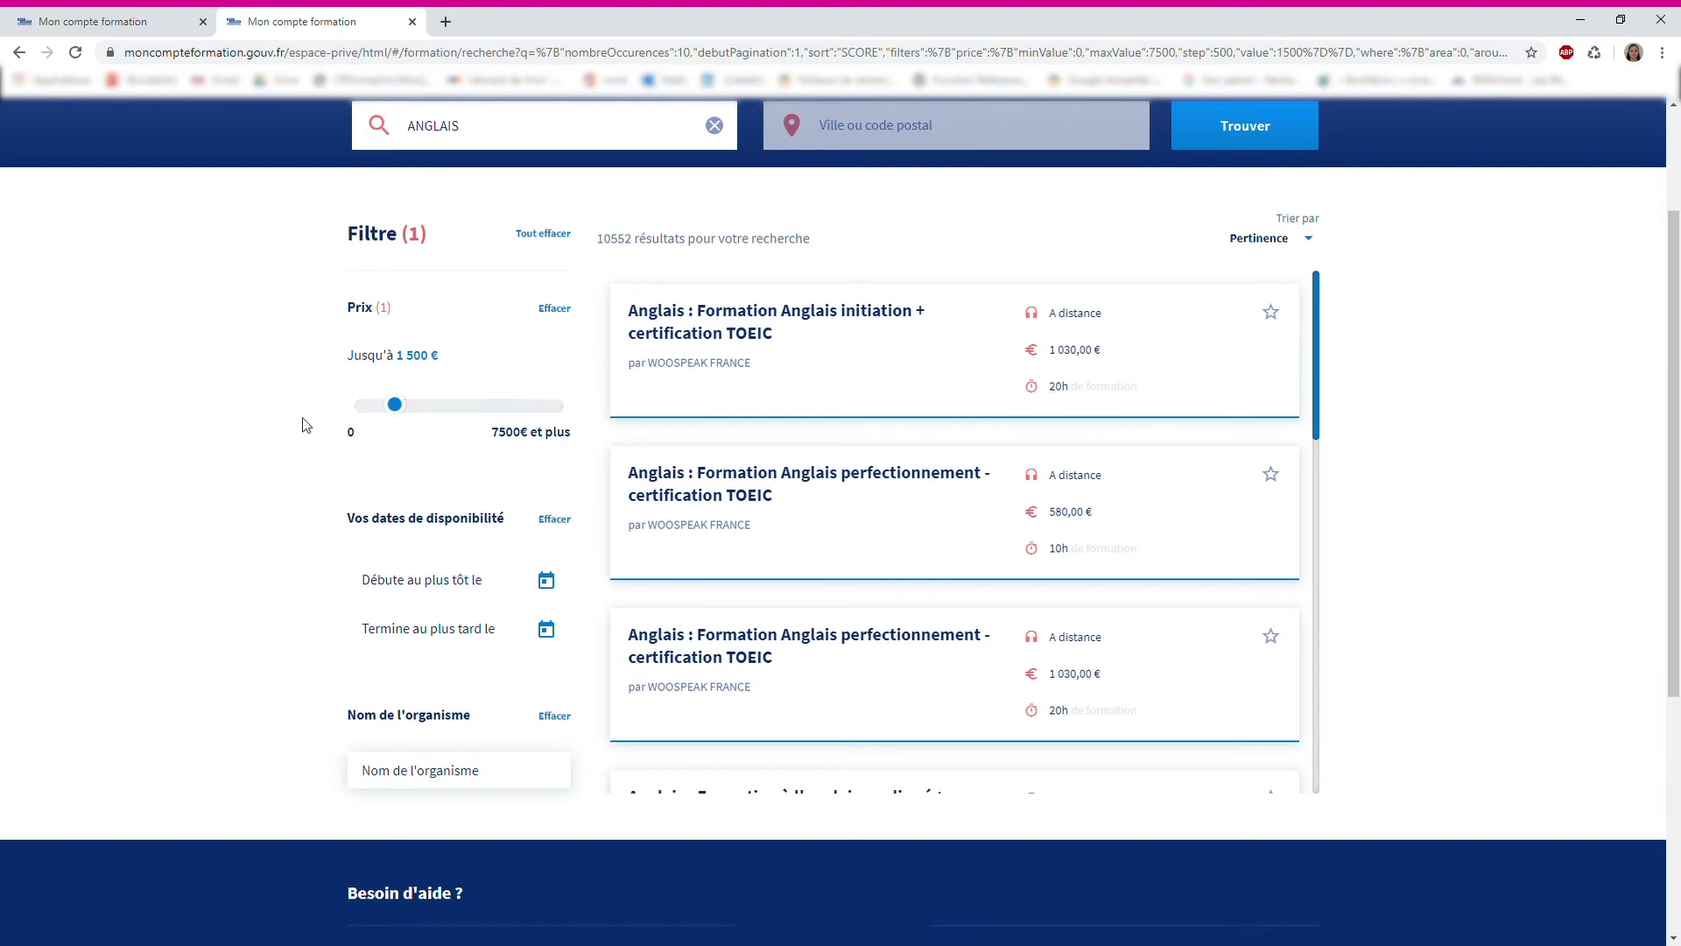
scroll(381, 476, "down", 1)
Filter the results to the LINGUEO organisation, leaving 1715 results
left_click(450, 691)
type("LINGUEO")
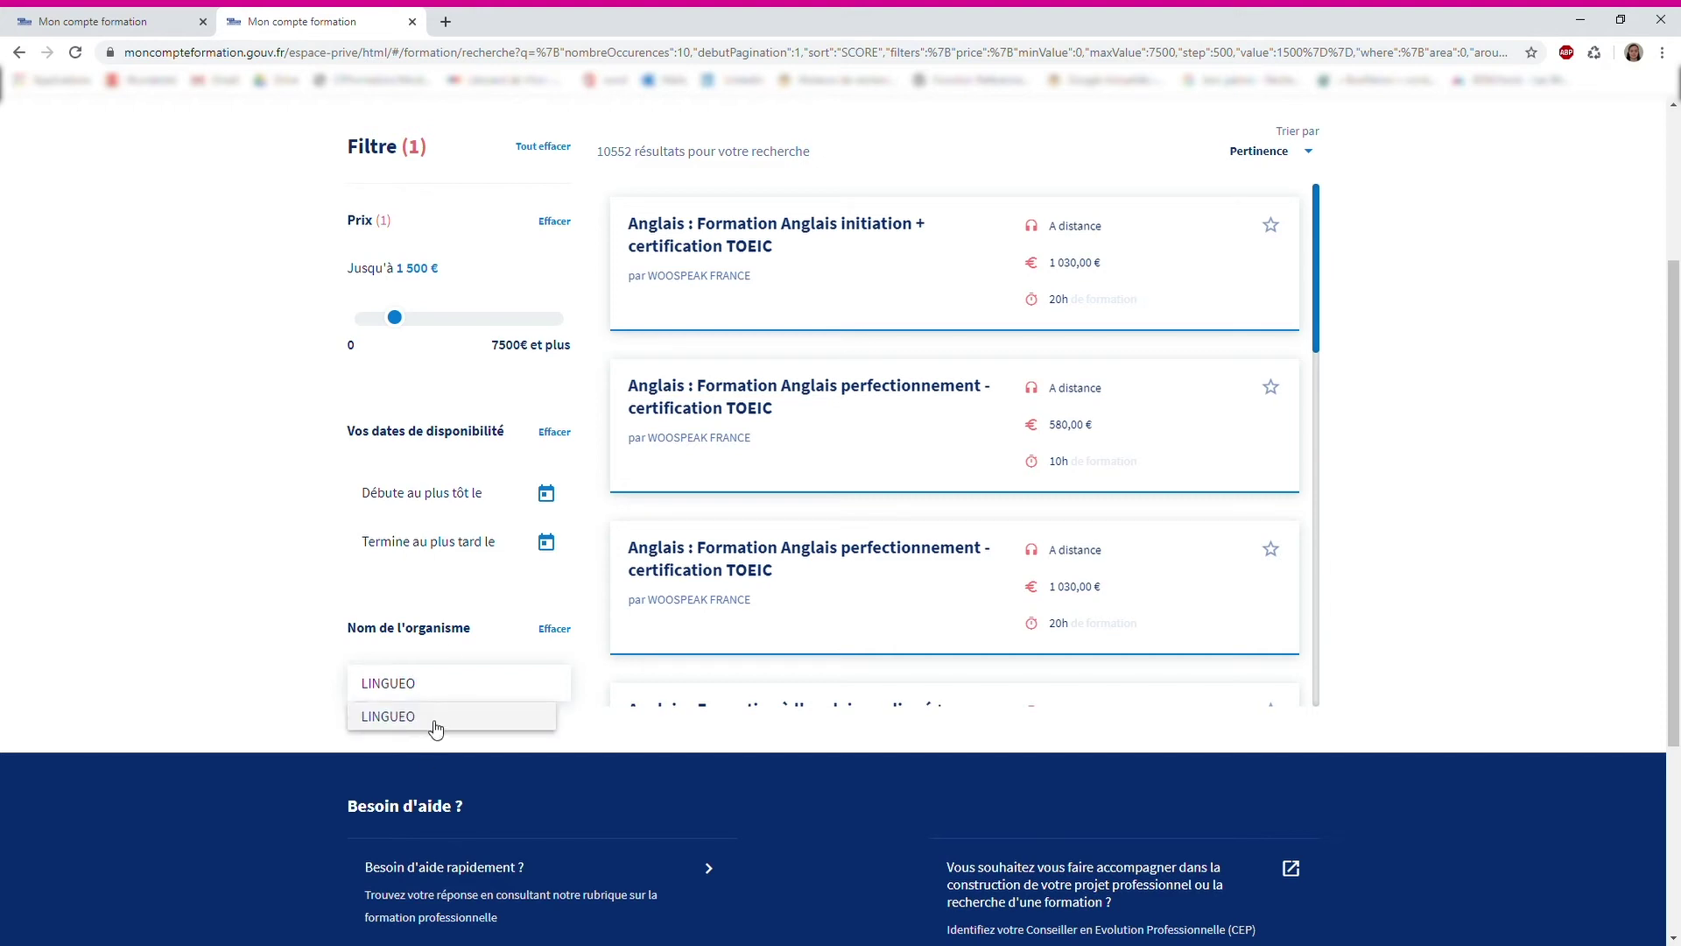
left_click(432, 725)
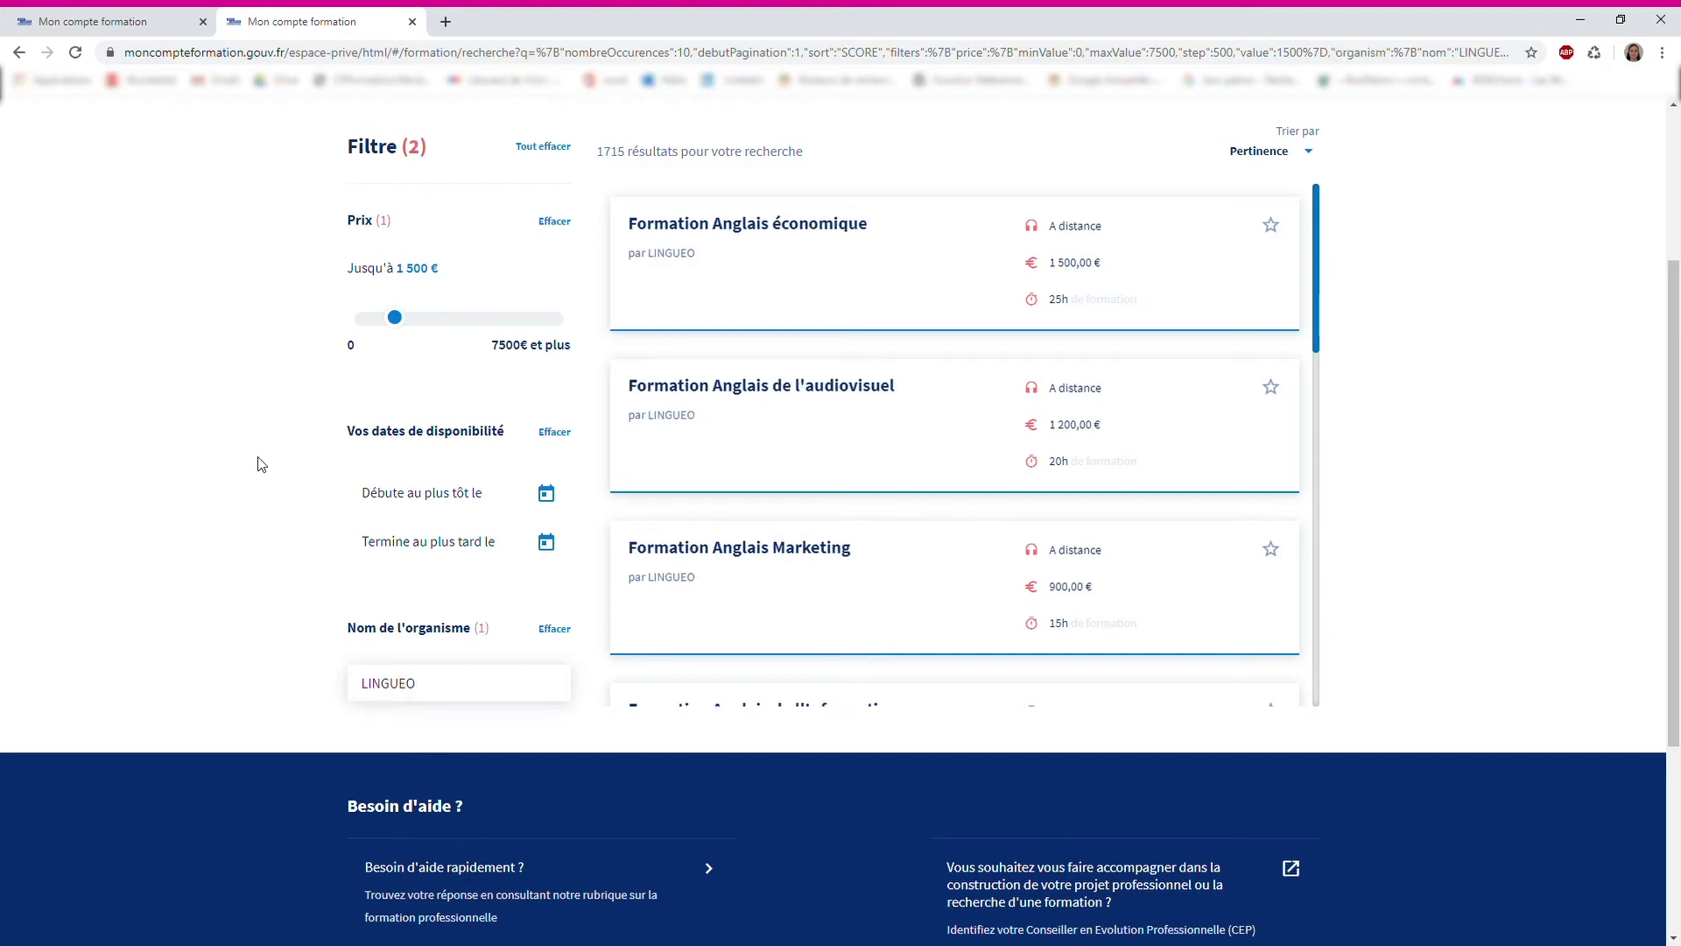
scroll(260, 464, "up", 1)
scroll(260, 464, "up", 2)
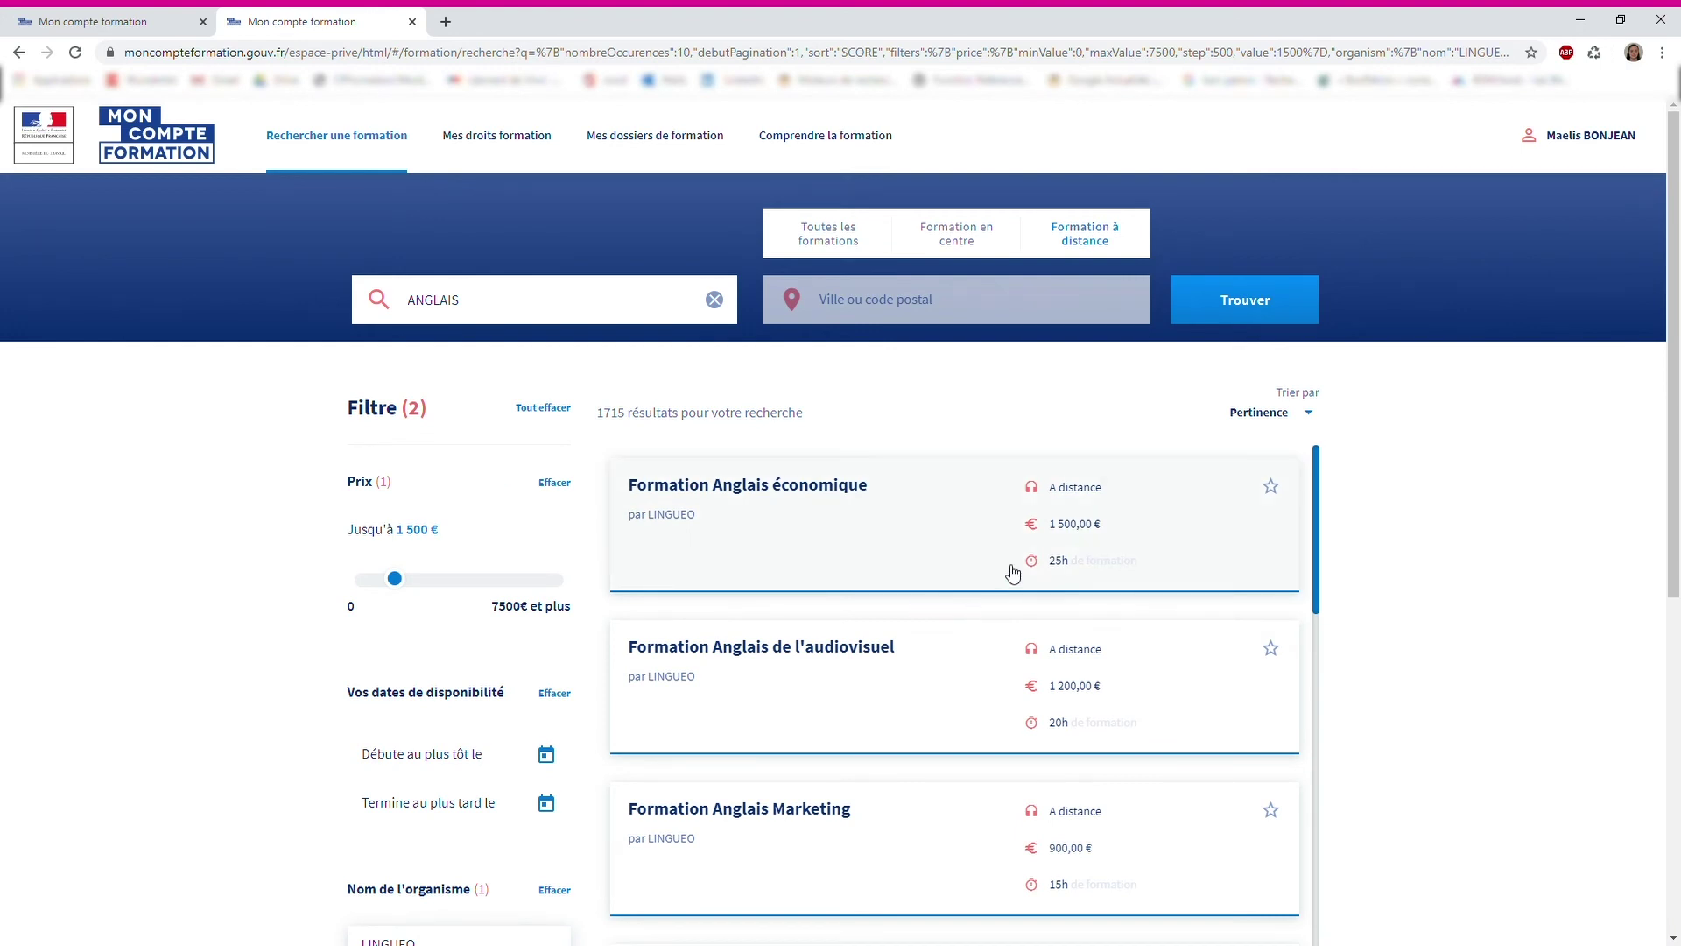
scroll(919, 587, "down", 4)
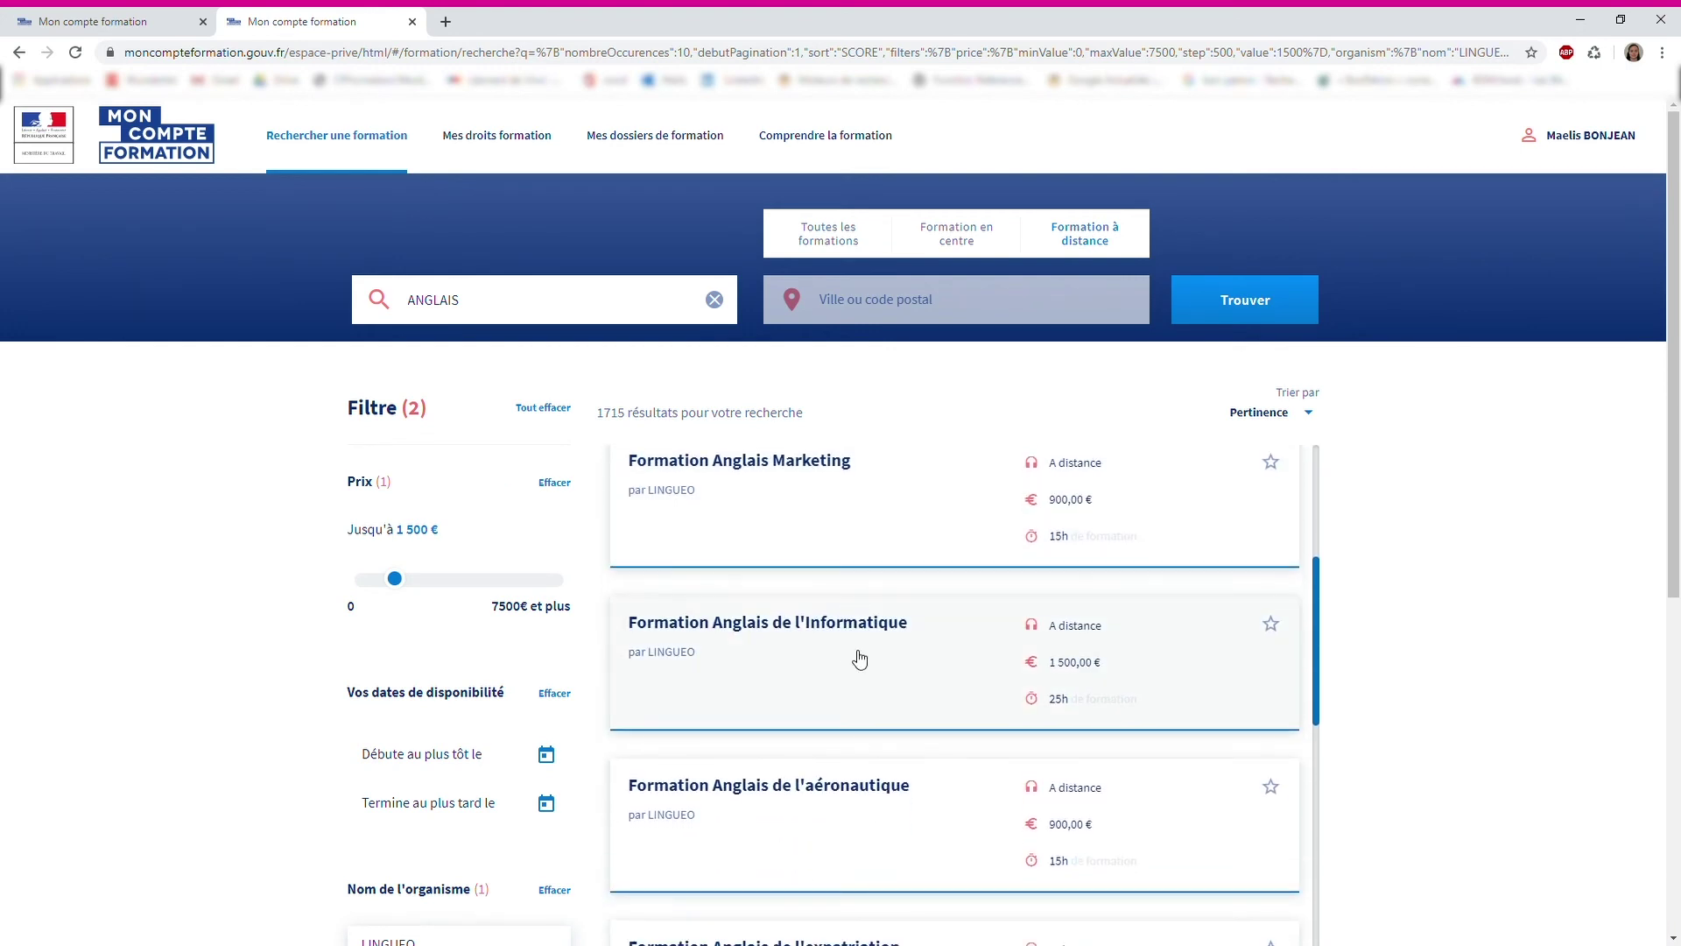
Open LINGUEO's 'Formation Anglais de l'Informatique' (1 500,00 €) and review its description
left_click(859, 660)
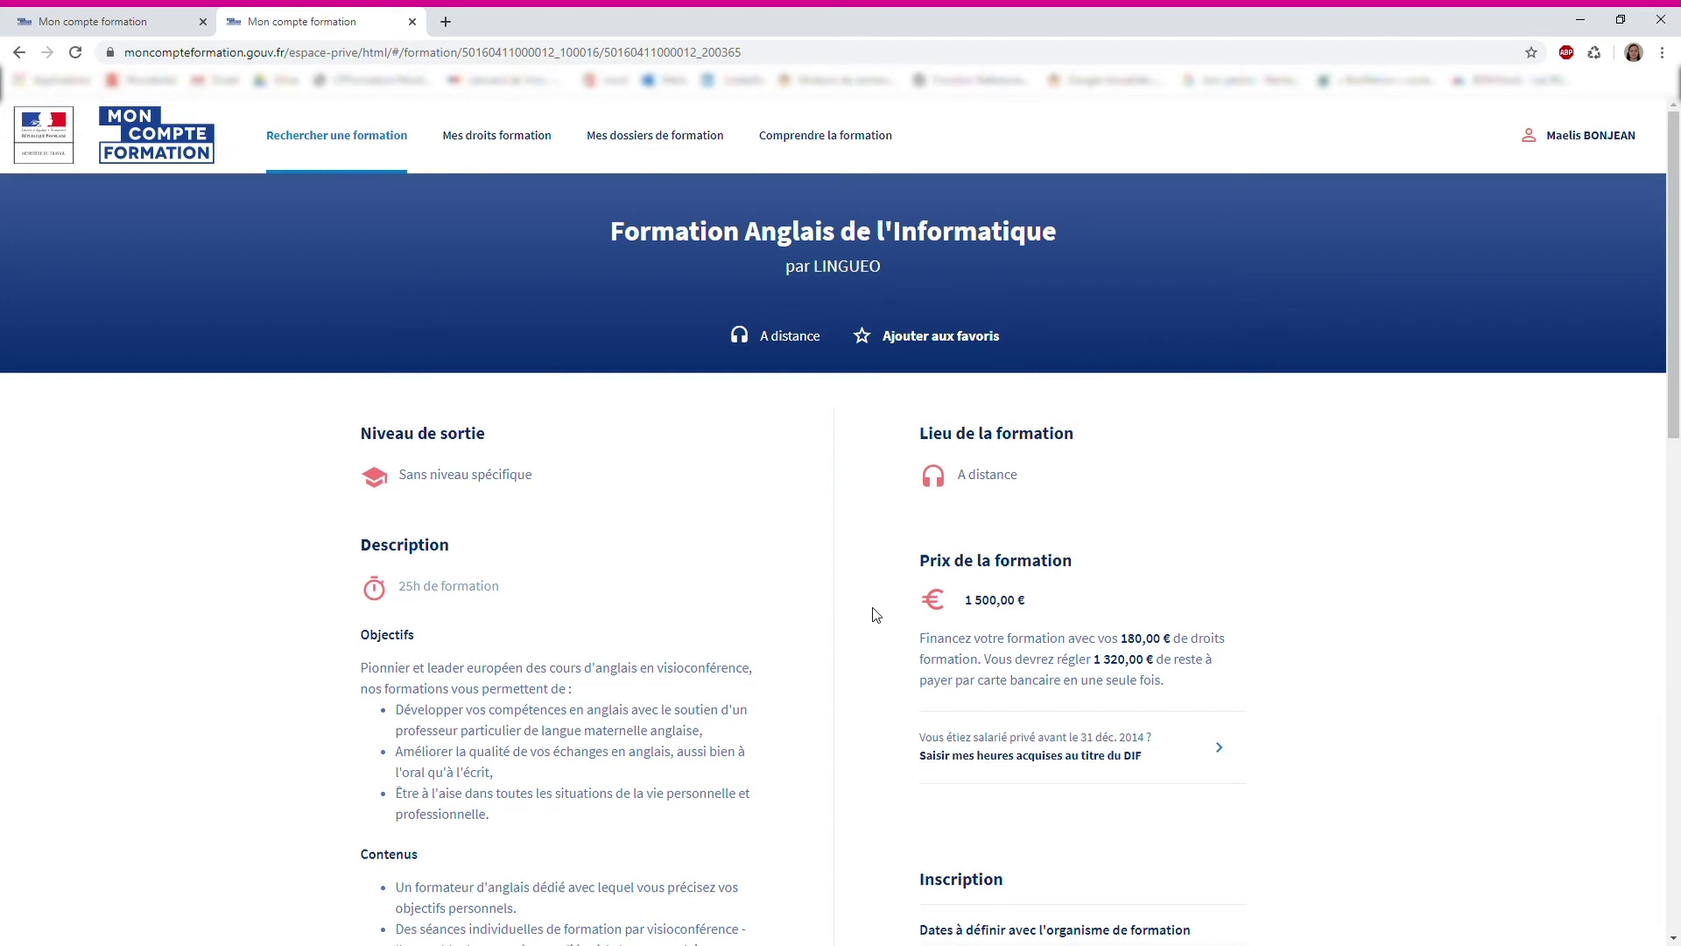
scroll(650, 598, "down", 2)
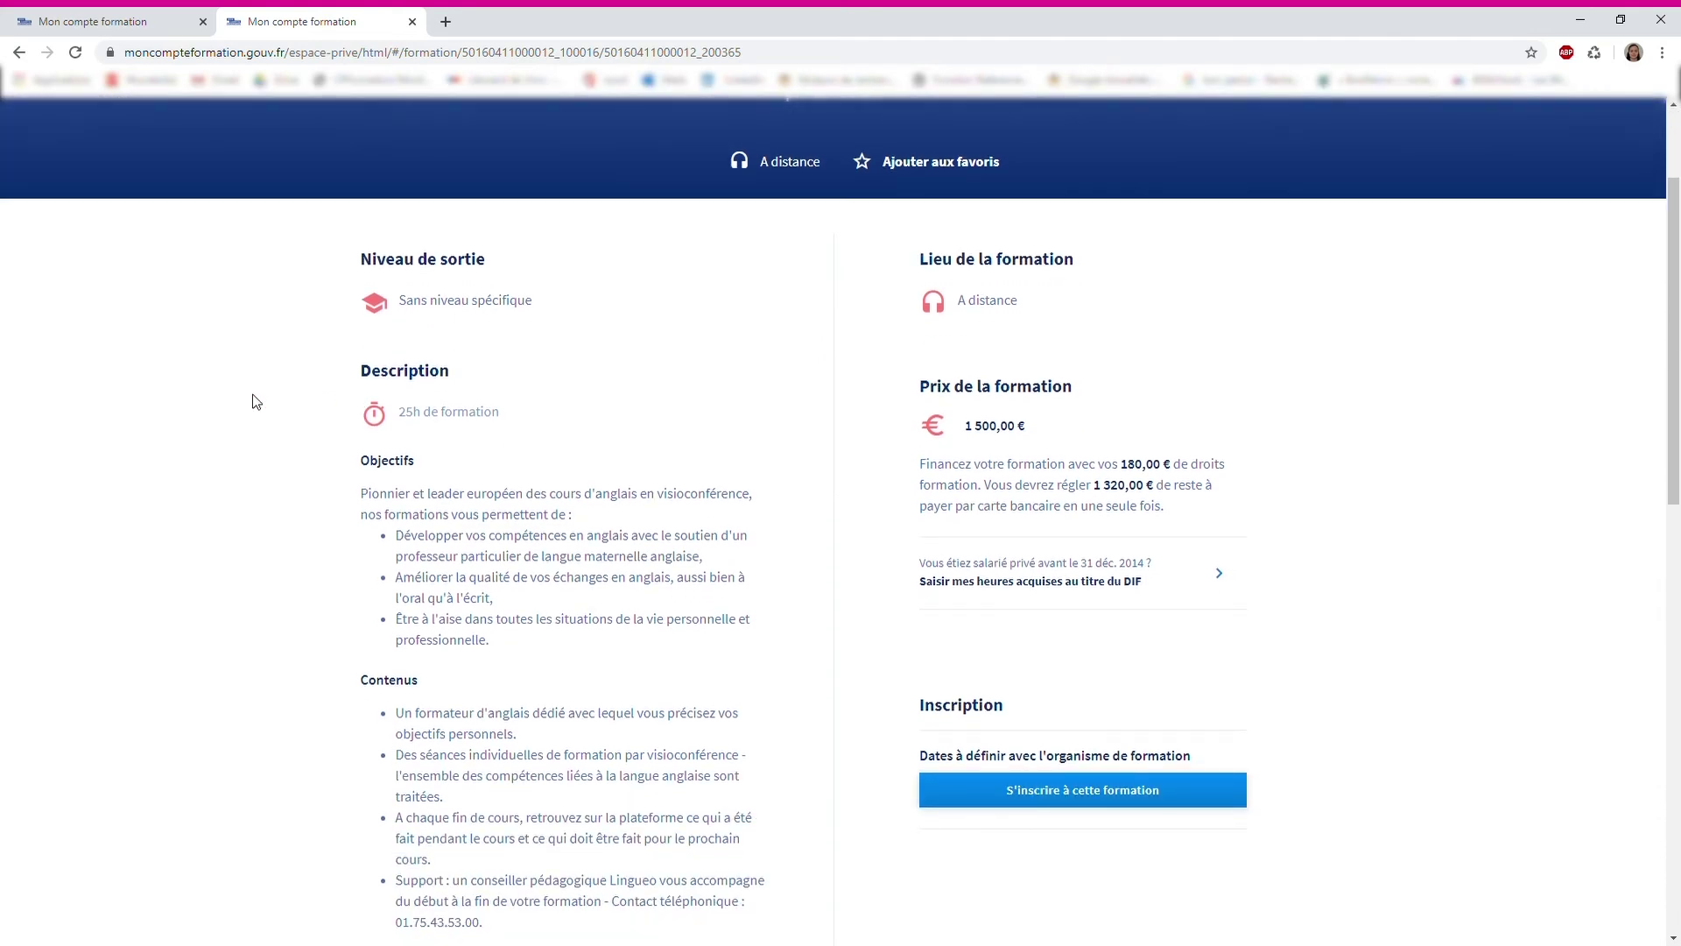
scroll(256, 401, "down", 1)
scroll(257, 401, "down", 7)
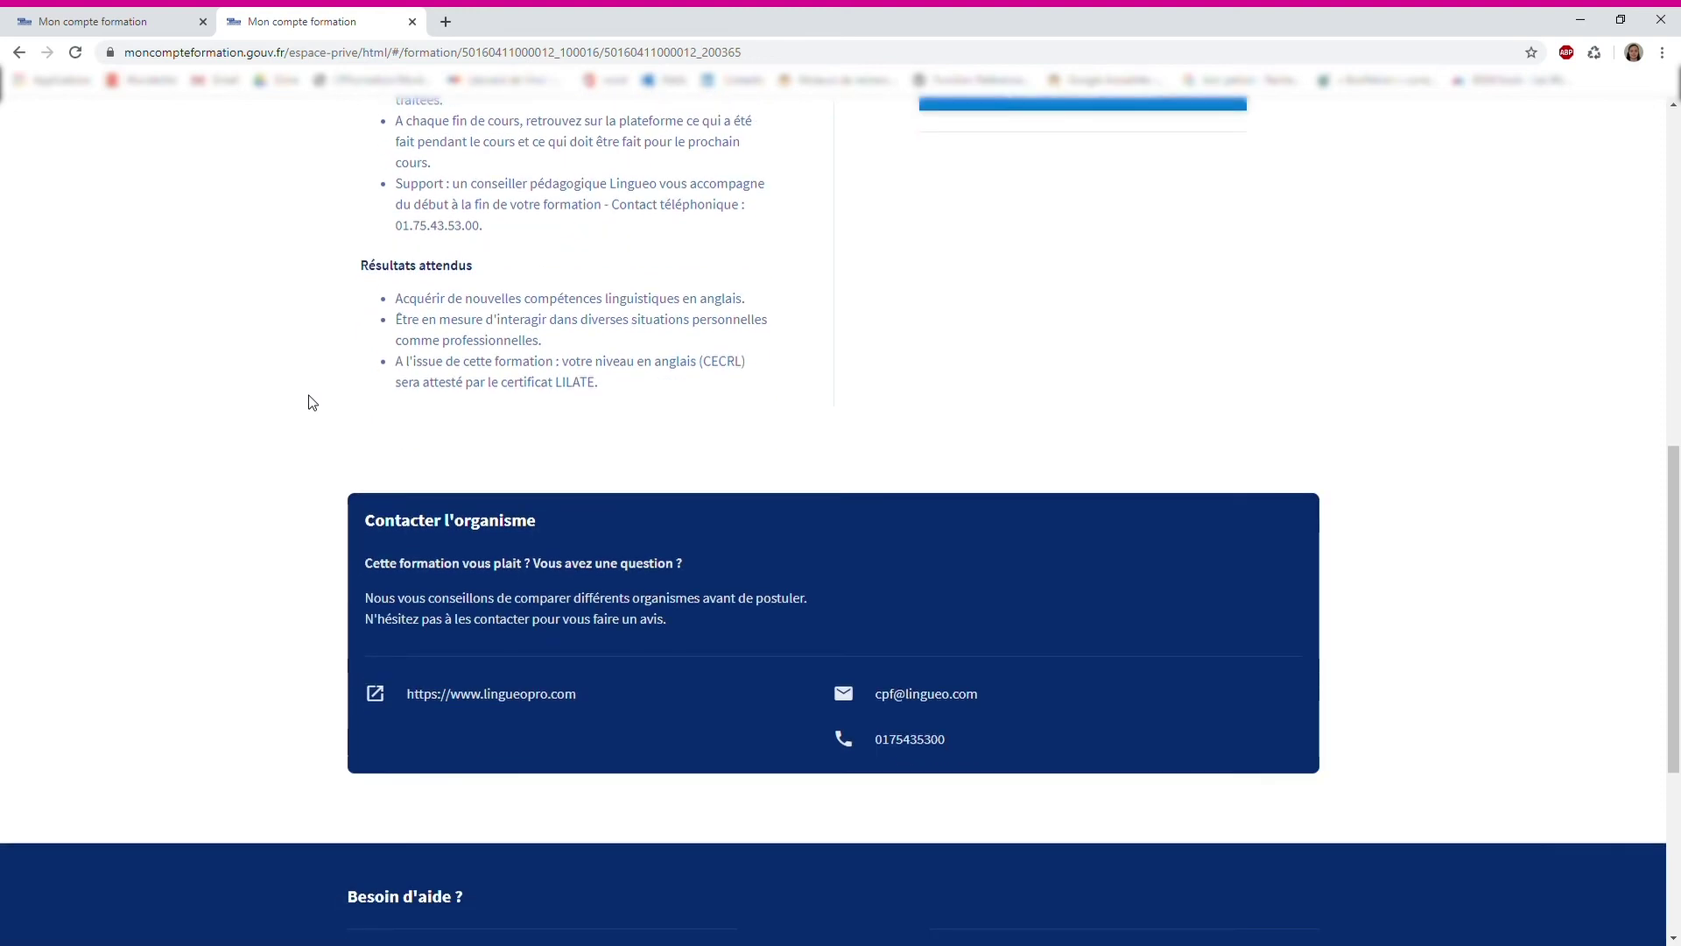
scroll(313, 402, "up", 3)
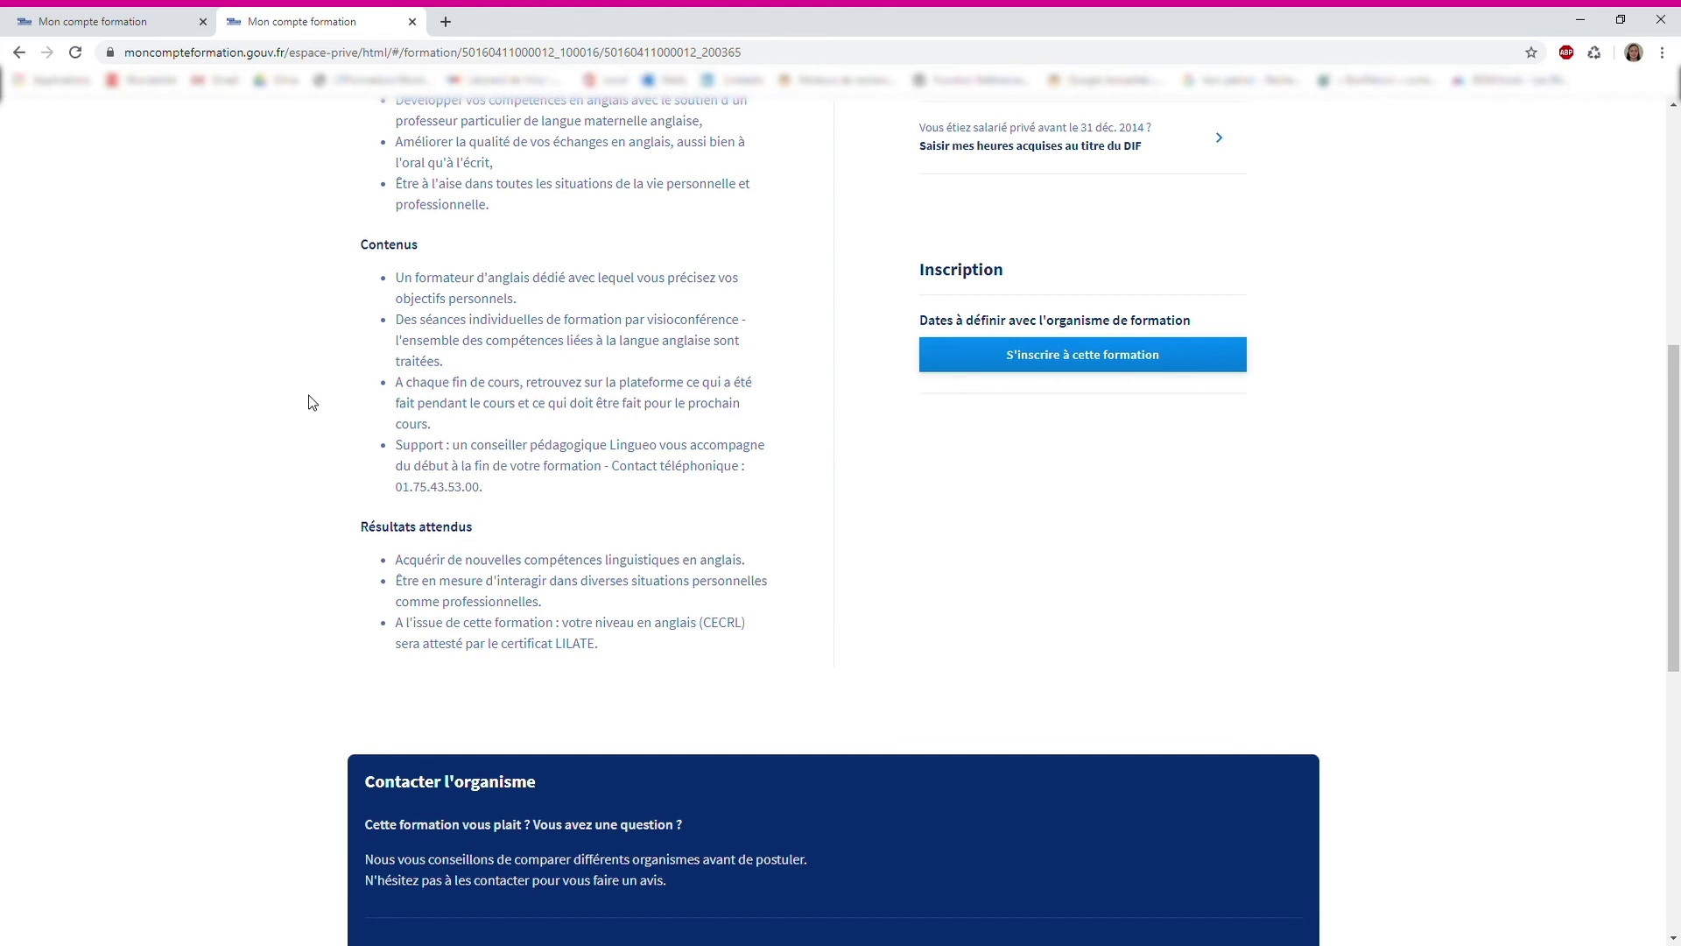
scroll(313, 402, "up", 4)
Start enrolling in the course and set the socio-professional category to Employés
left_click(1117, 701)
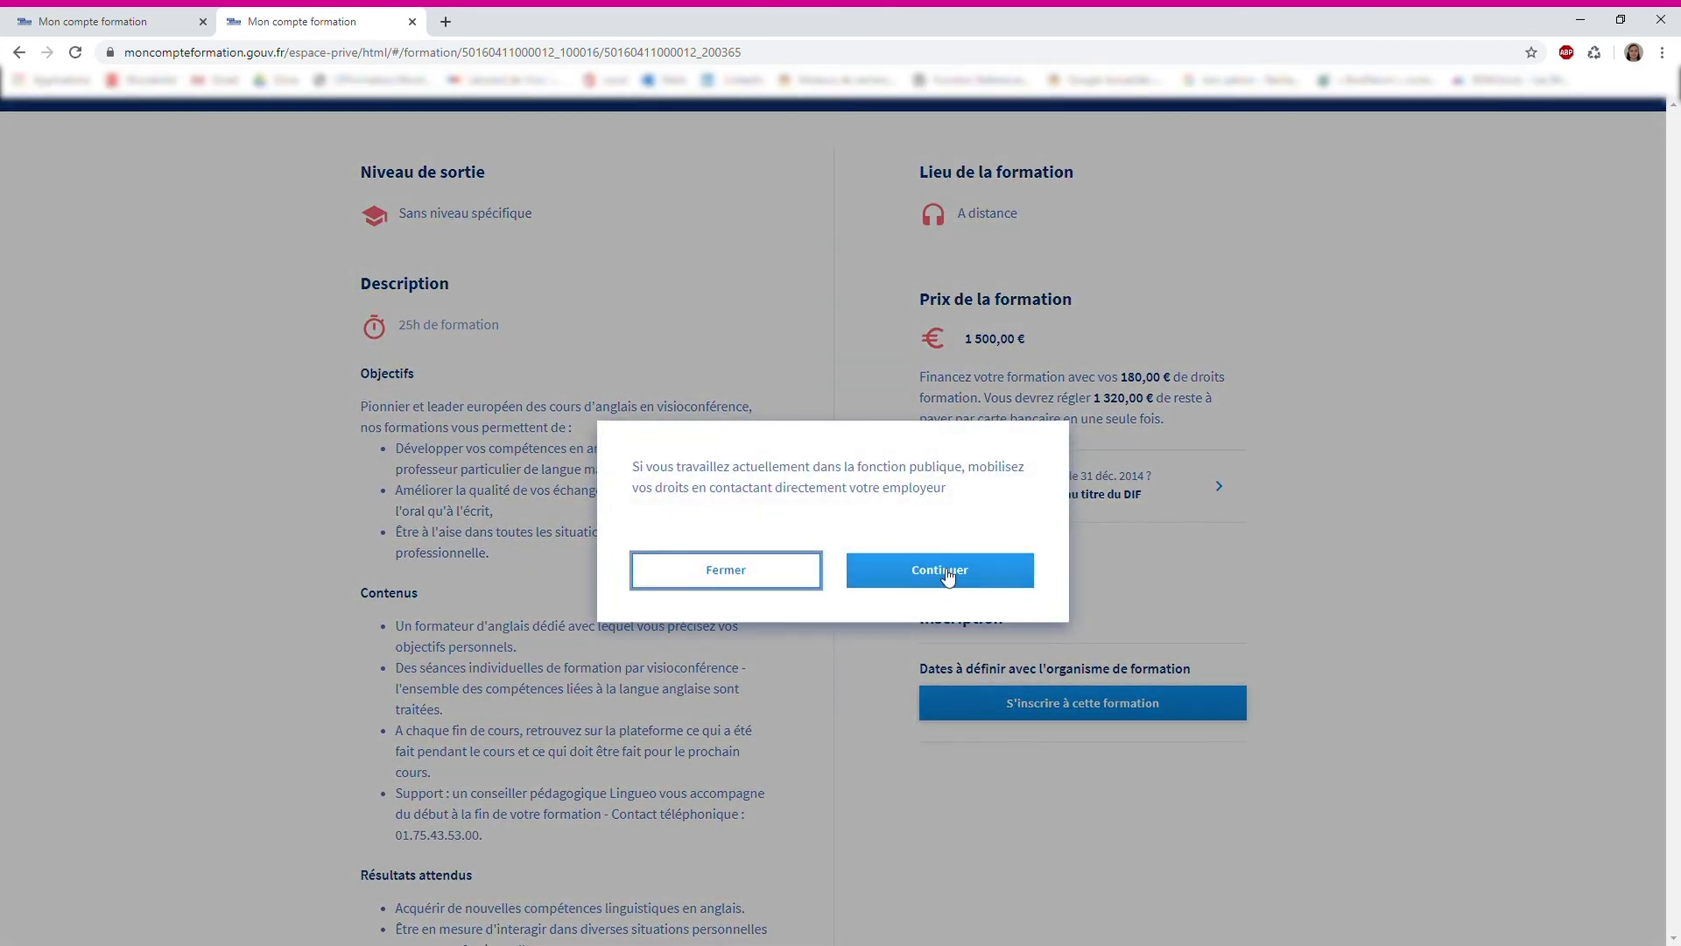
left_click(941, 571)
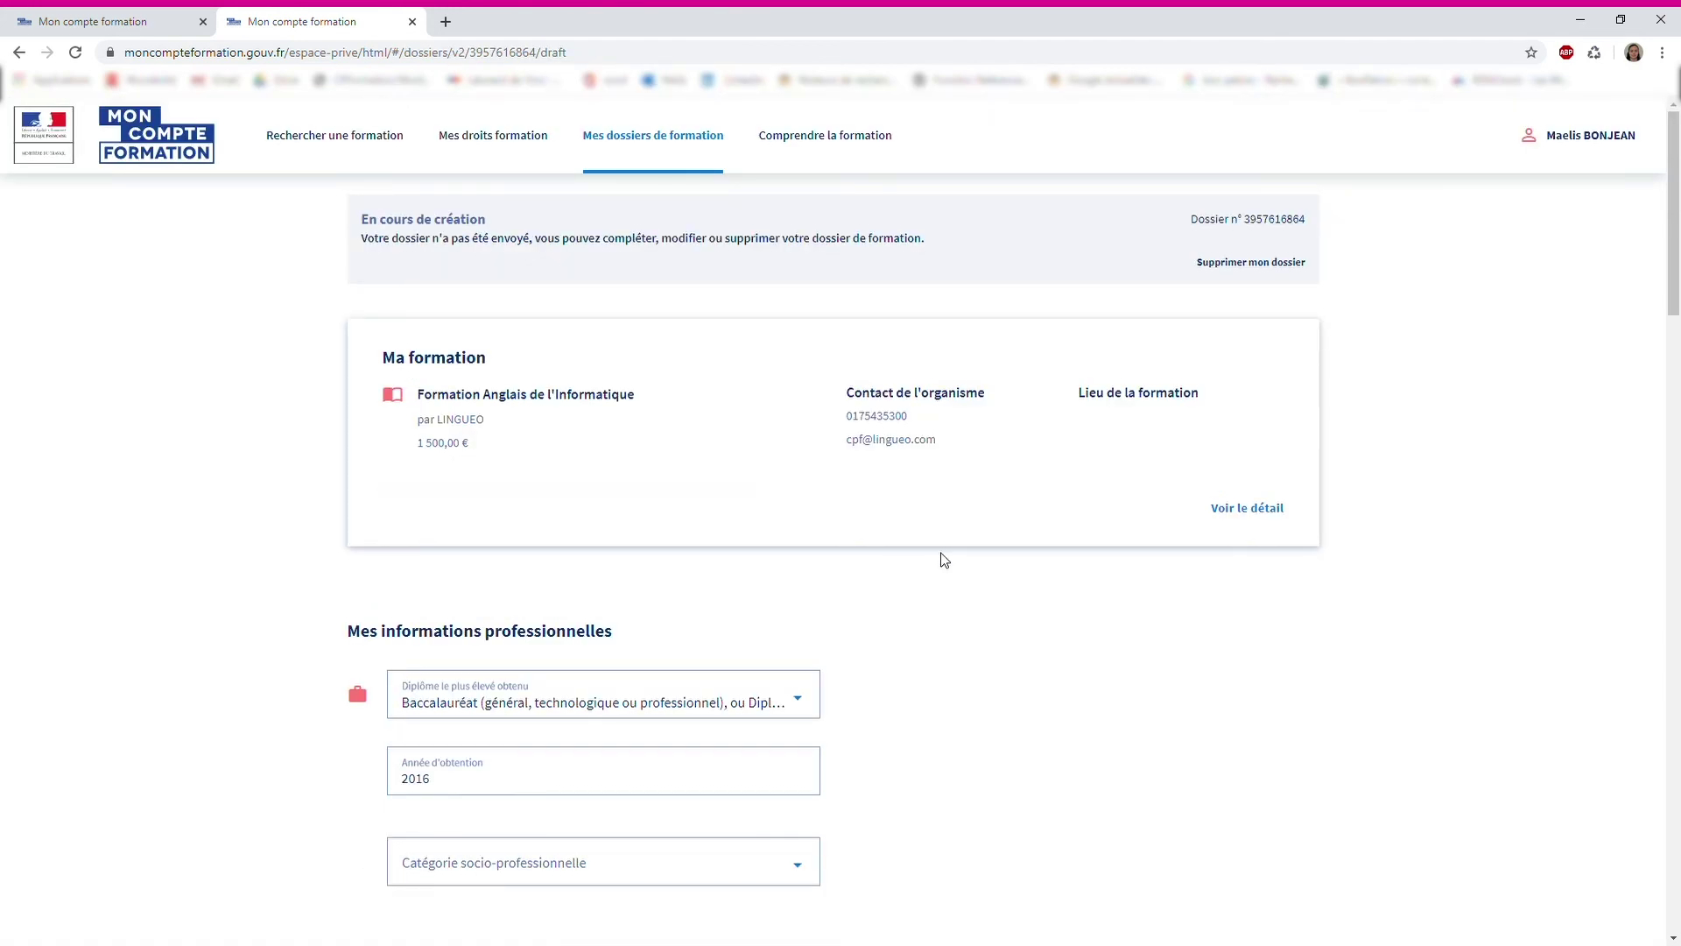
scroll(943, 558, "down", 2)
left_click(573, 696)
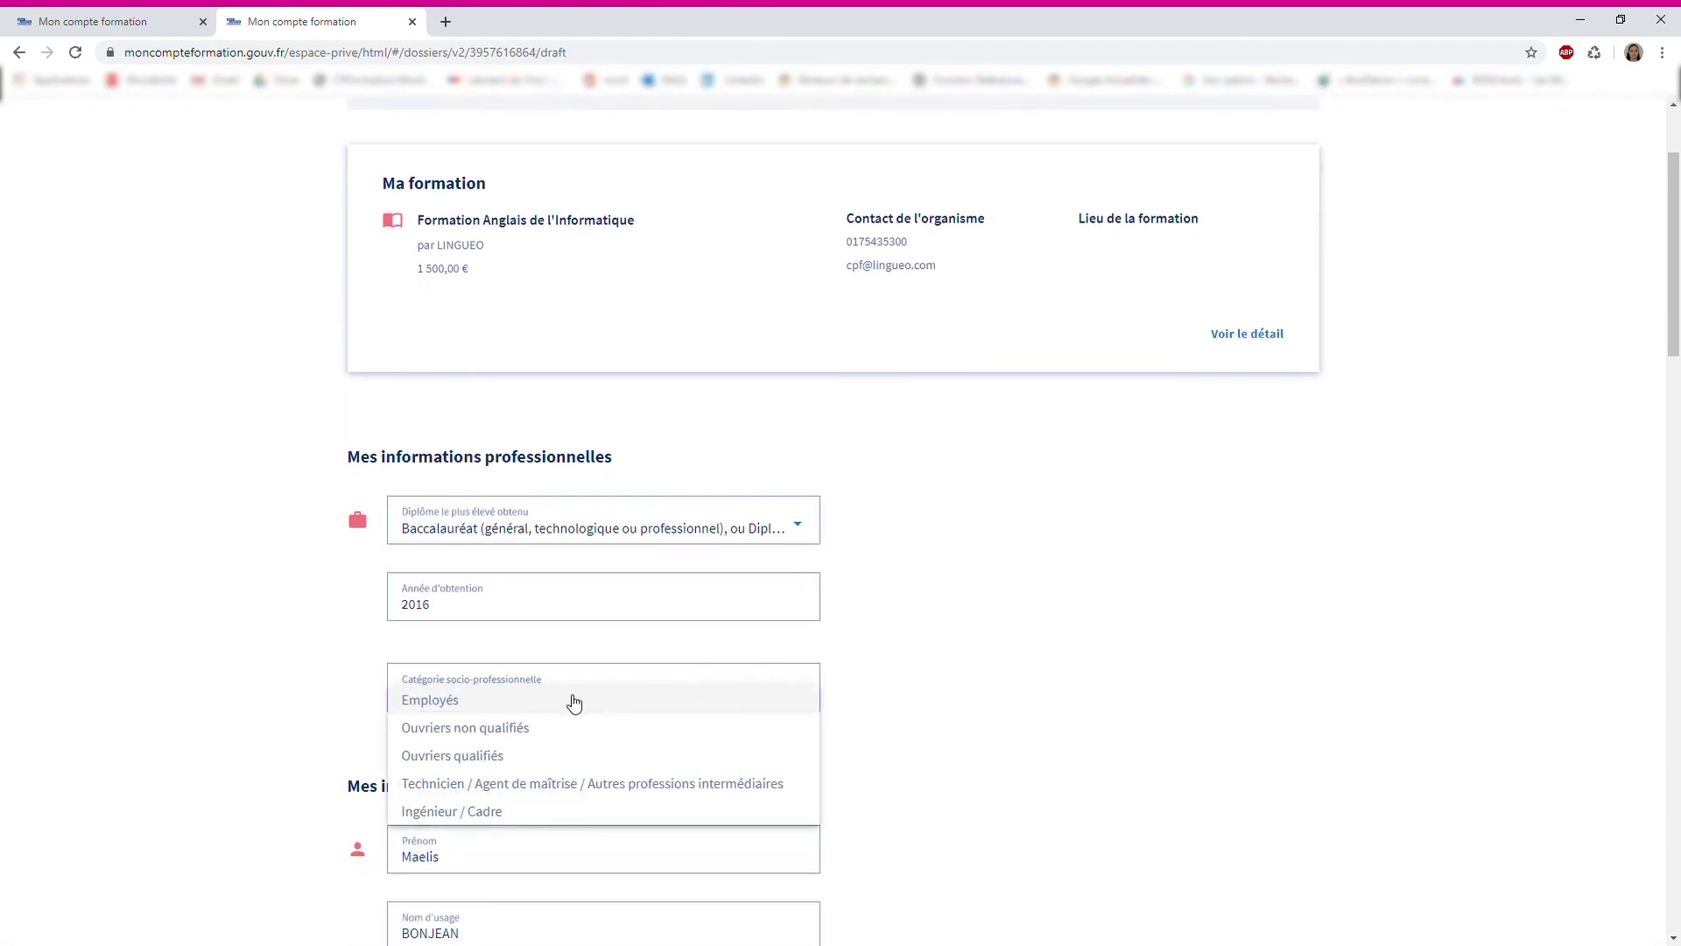
left_click(574, 701)
Confirm the e-mail address, save the details to the account and validate the dossier
scroll(859, 563, "down", 4)
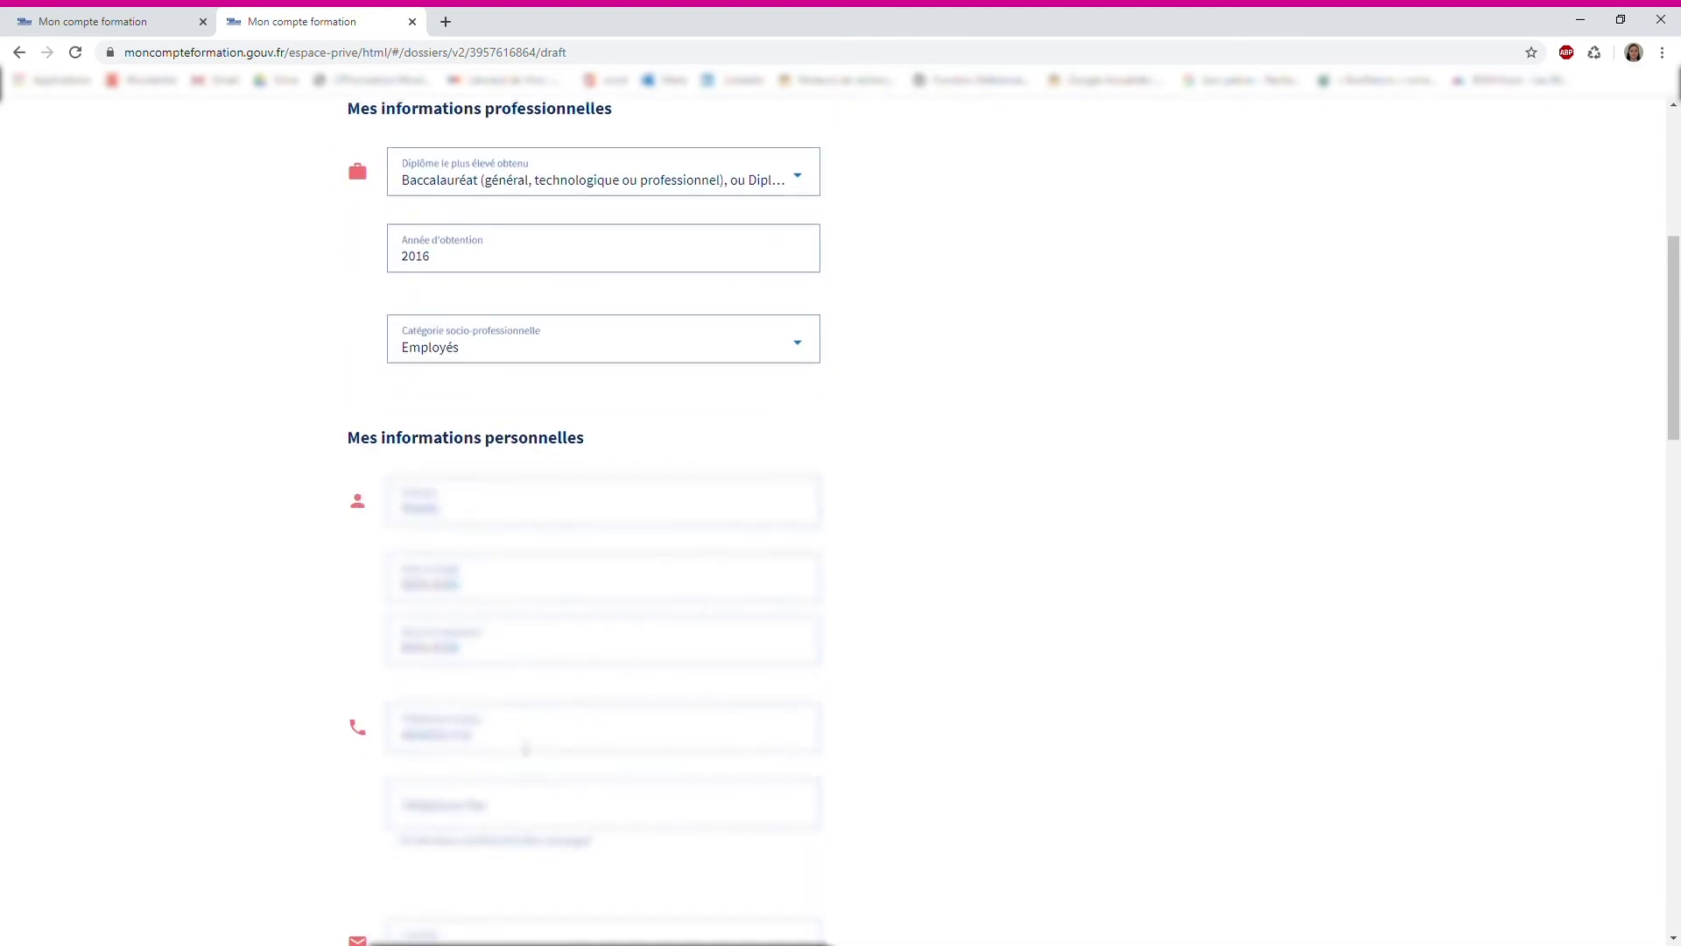
scroll(490, 788, "down", 1)
scroll(525, 736, "down", 1)
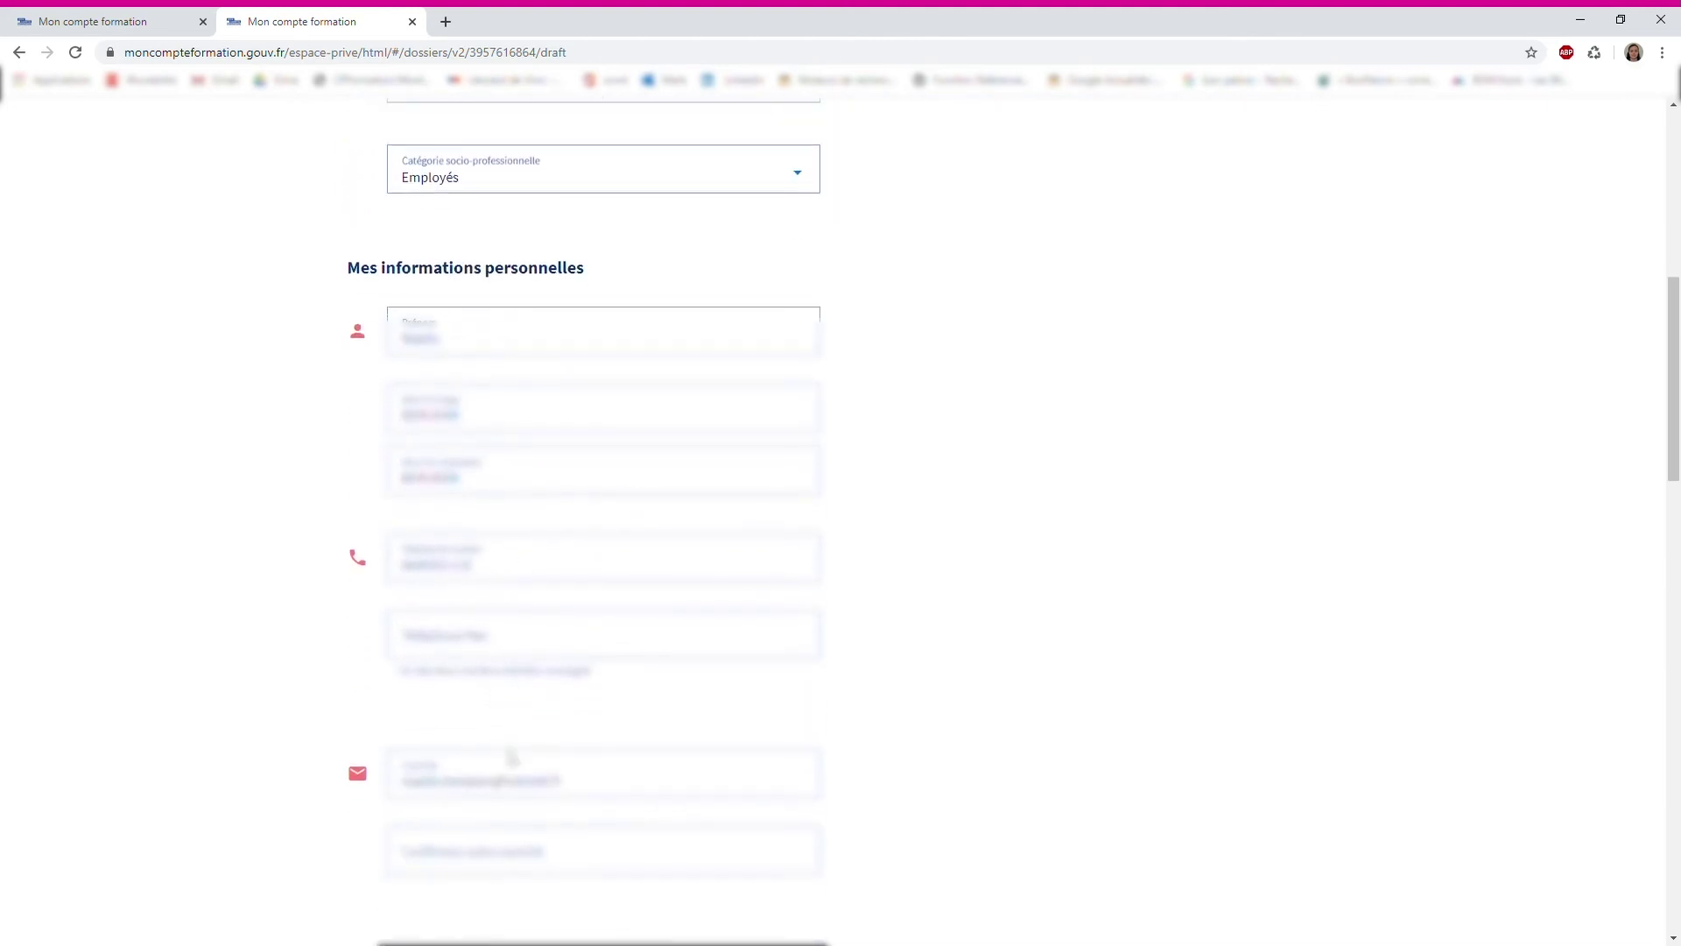
scroll(499, 775, "down", 1)
left_click(485, 762)
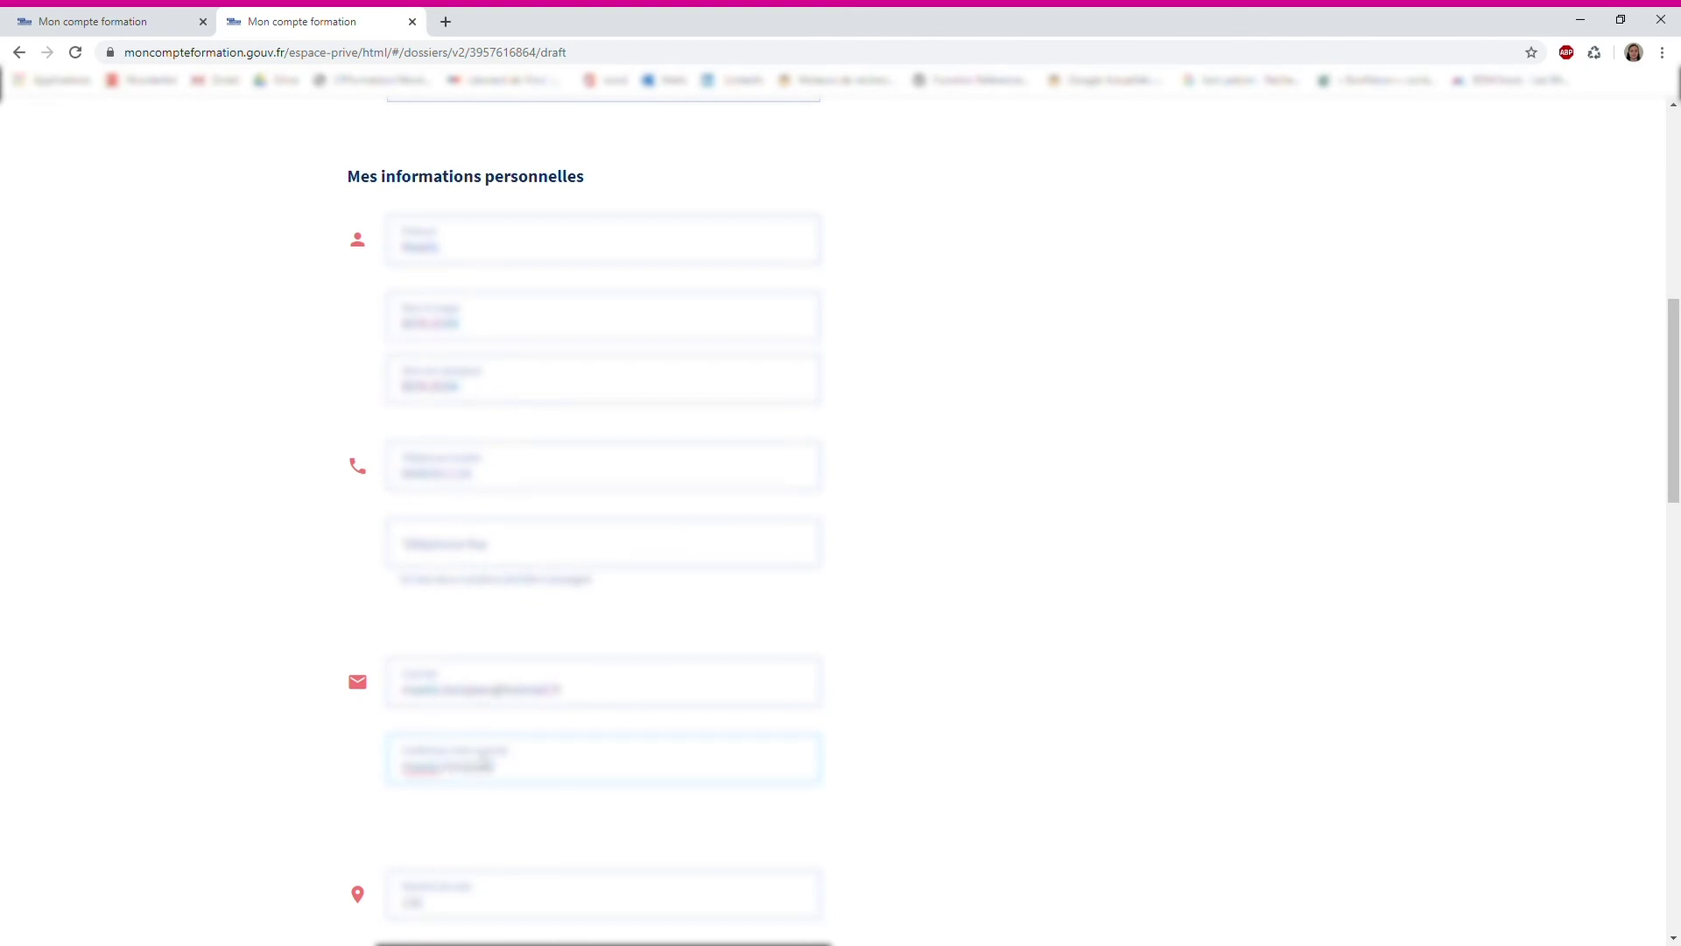
left_click(241, 627)
scroll(290, 615, "down", 3)
scroll(290, 615, "down", 5)
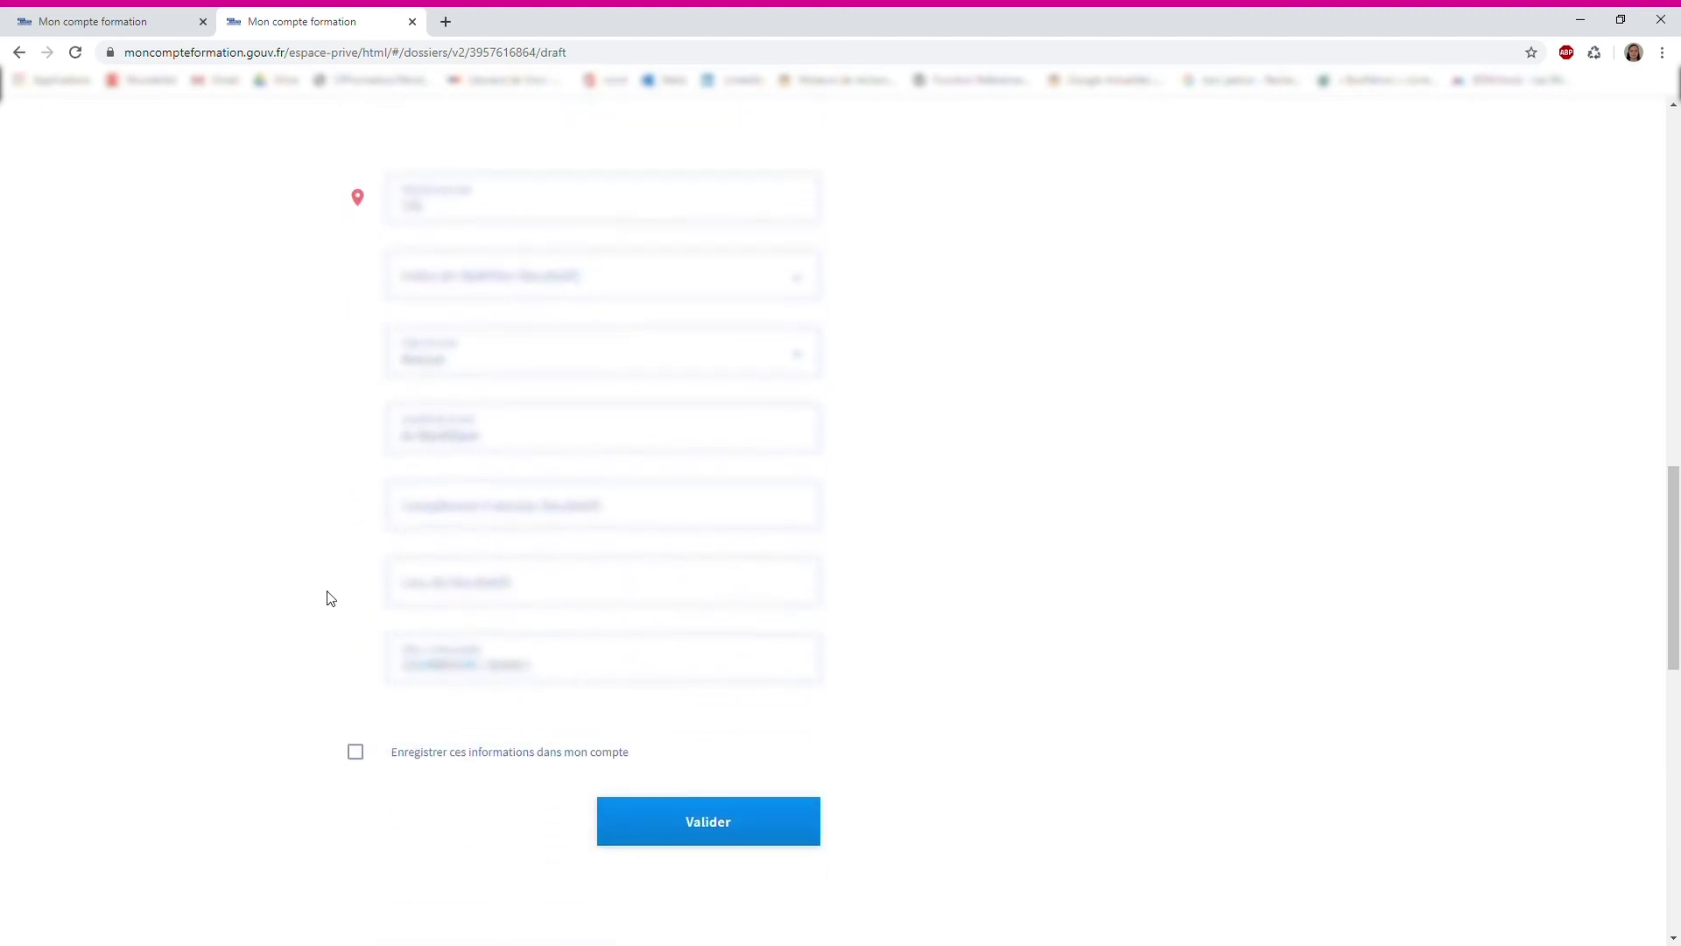
left_click(357, 753)
left_click(734, 823)
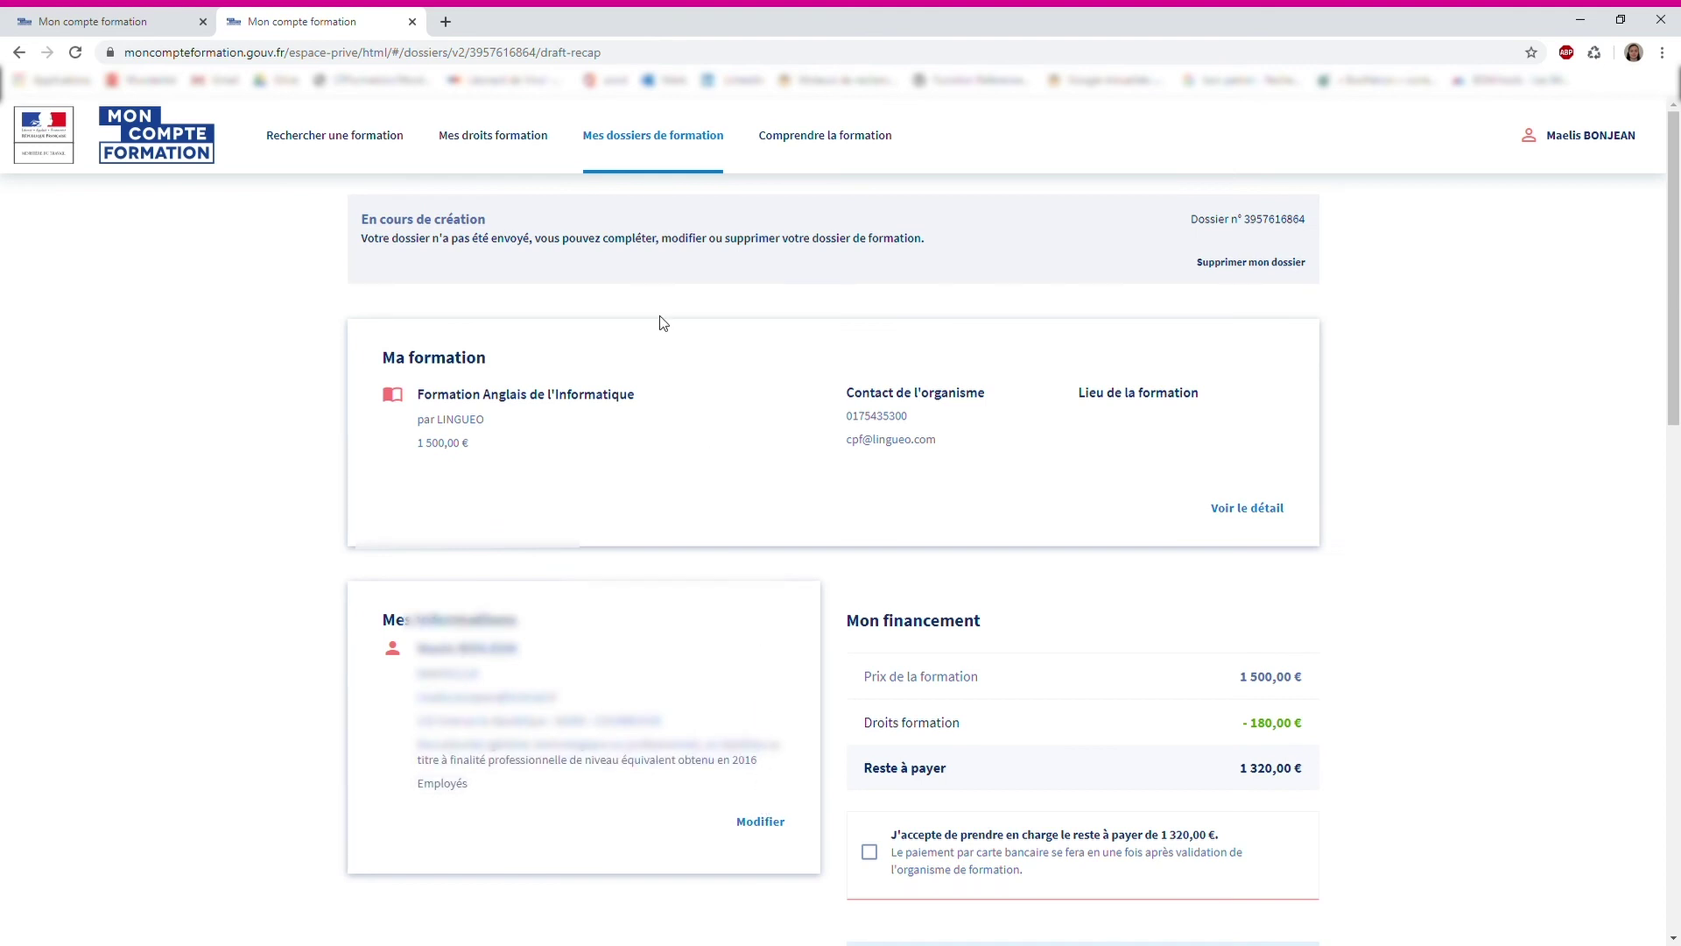
Accept paying the 1 320,00 € remainder and send the enrollment dossier
scroll(663, 322, "down", 1)
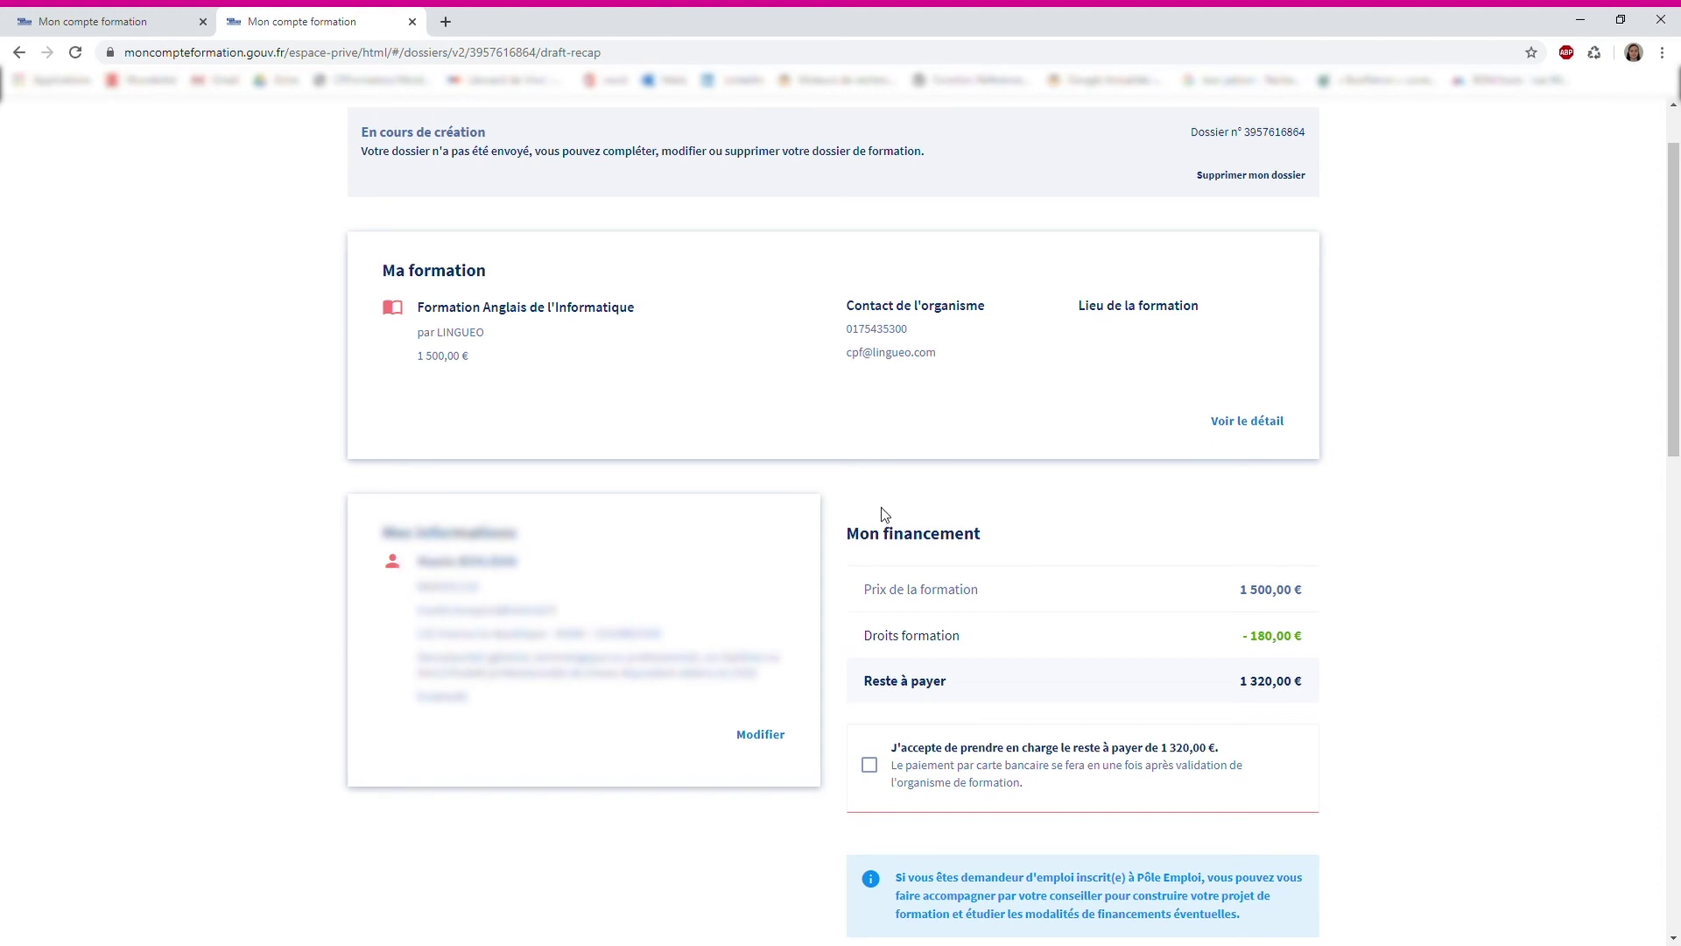
scroll(879, 514, "down", 2)
left_click(865, 595)
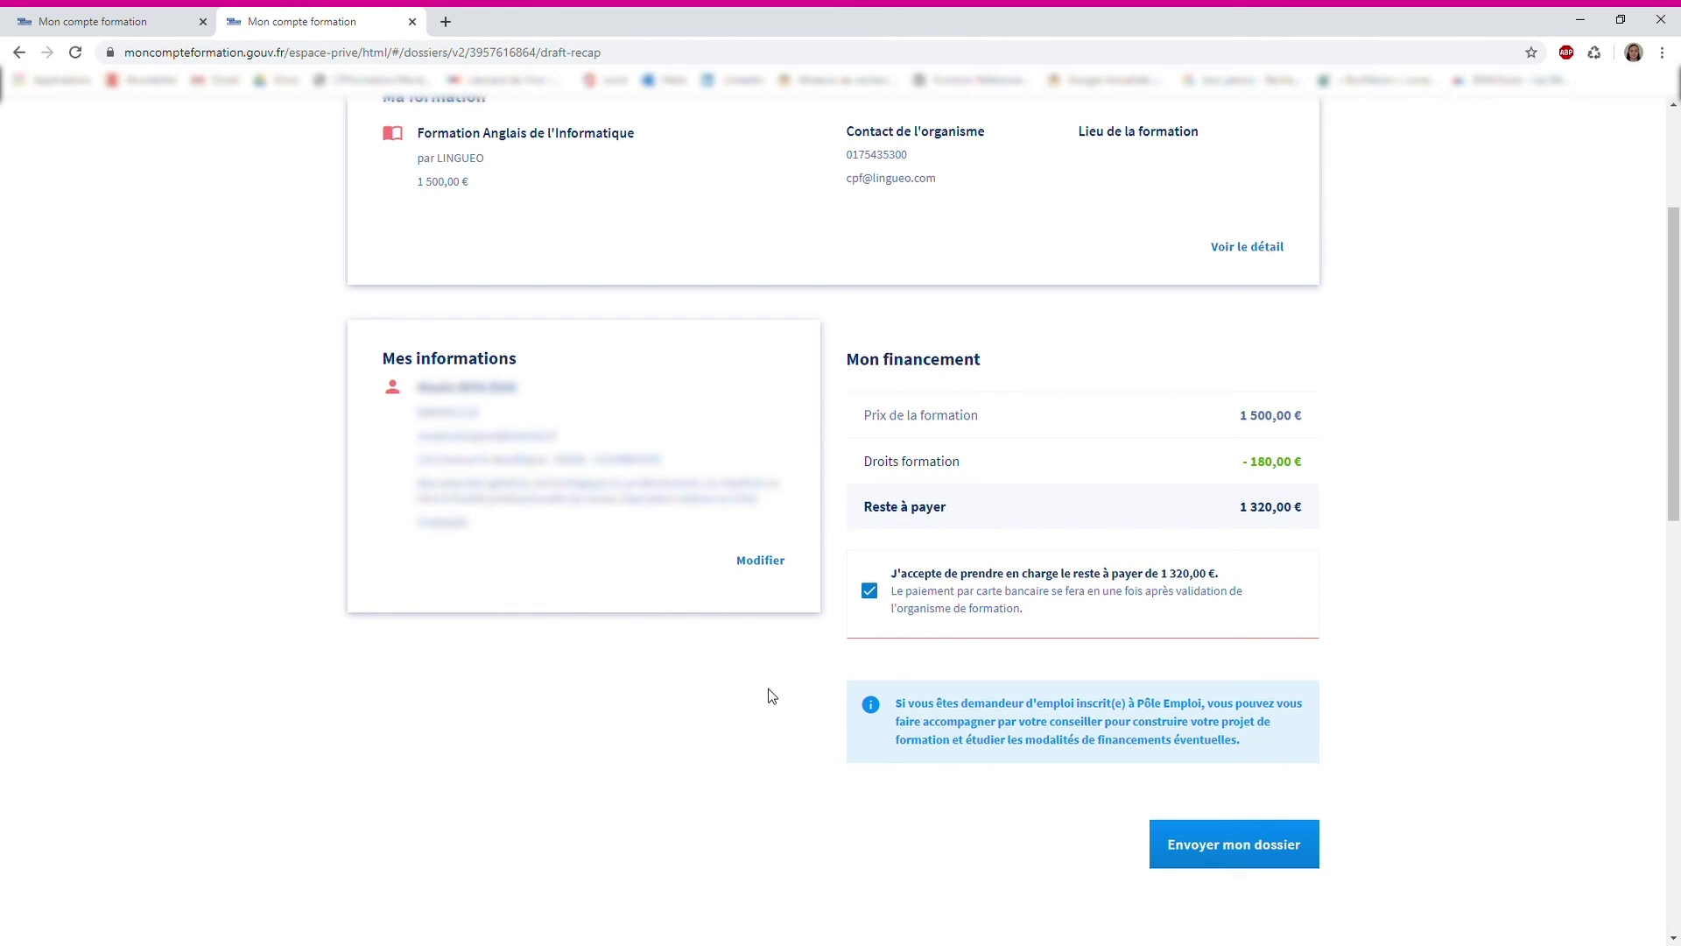
scroll(770, 696, "down", 1)
left_click(1223, 768)
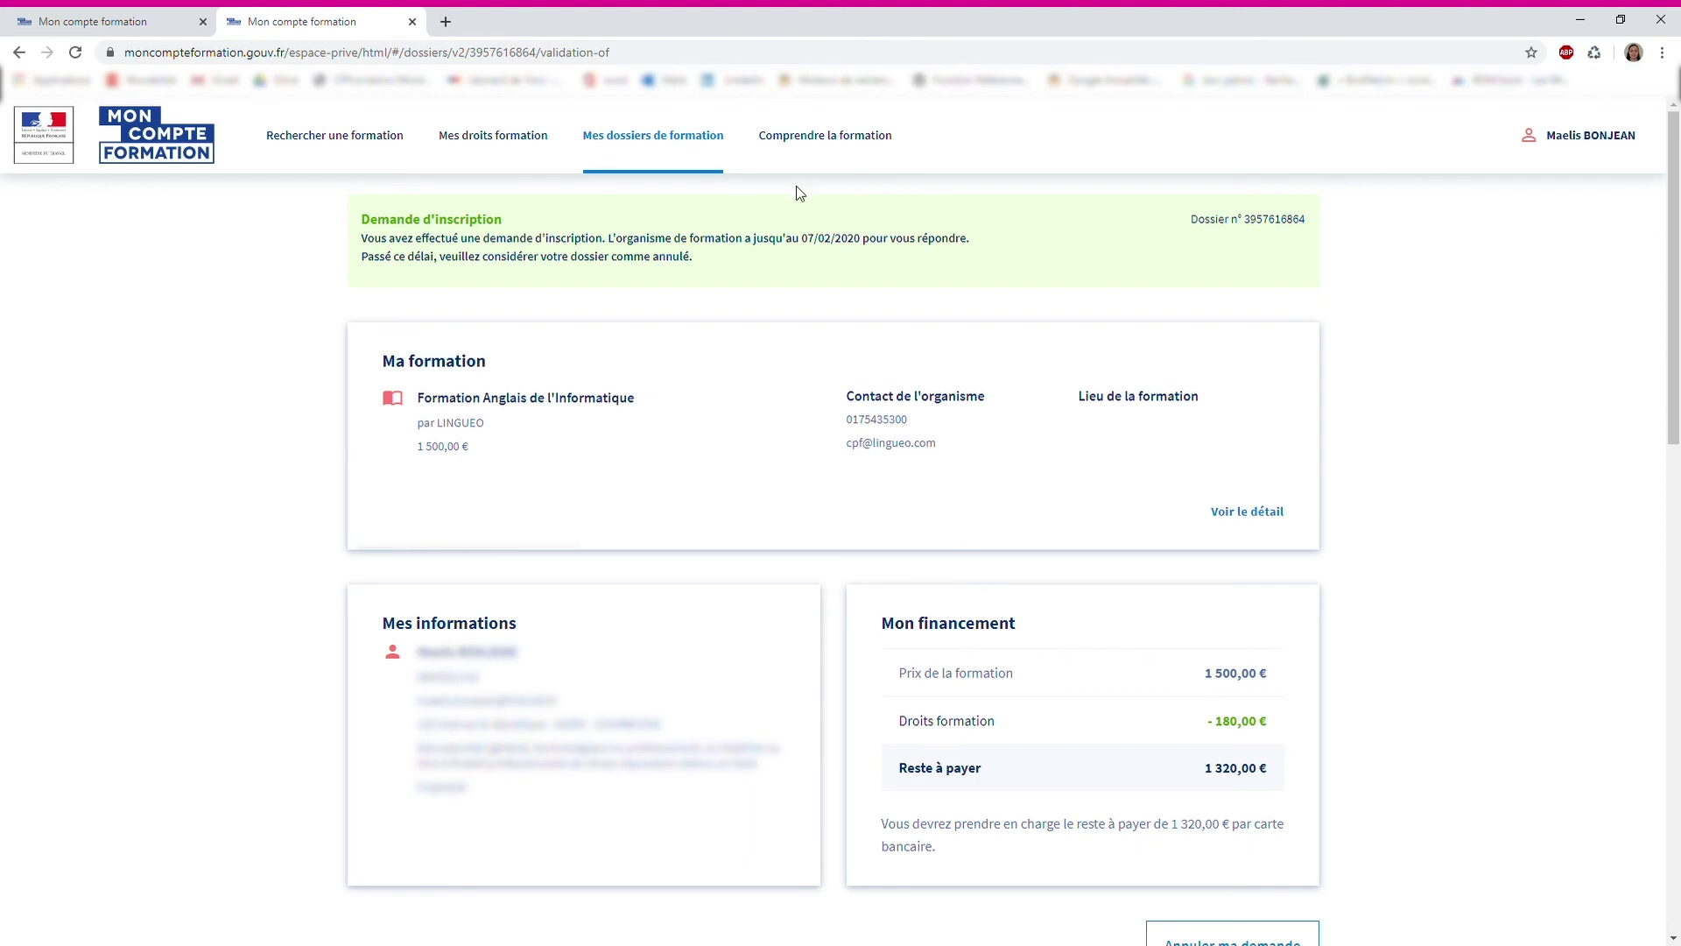
Go to Mes dossiers de formation and scroll through the dossier cards
left_click(657, 140)
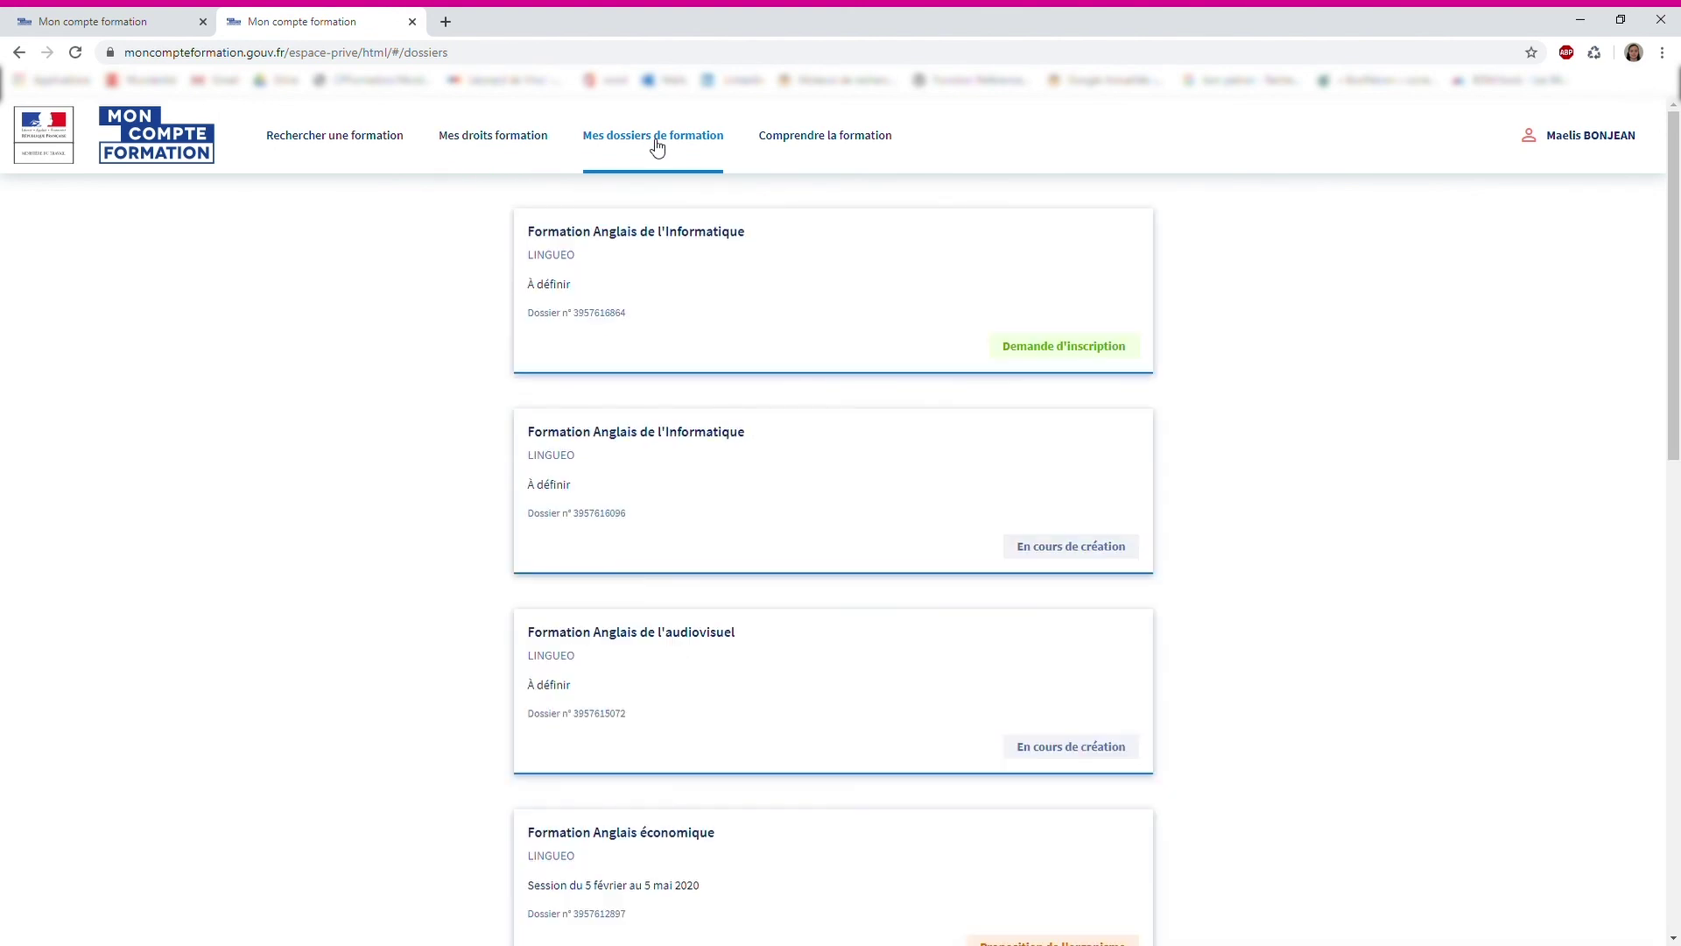
scroll(441, 350, "down", 2)
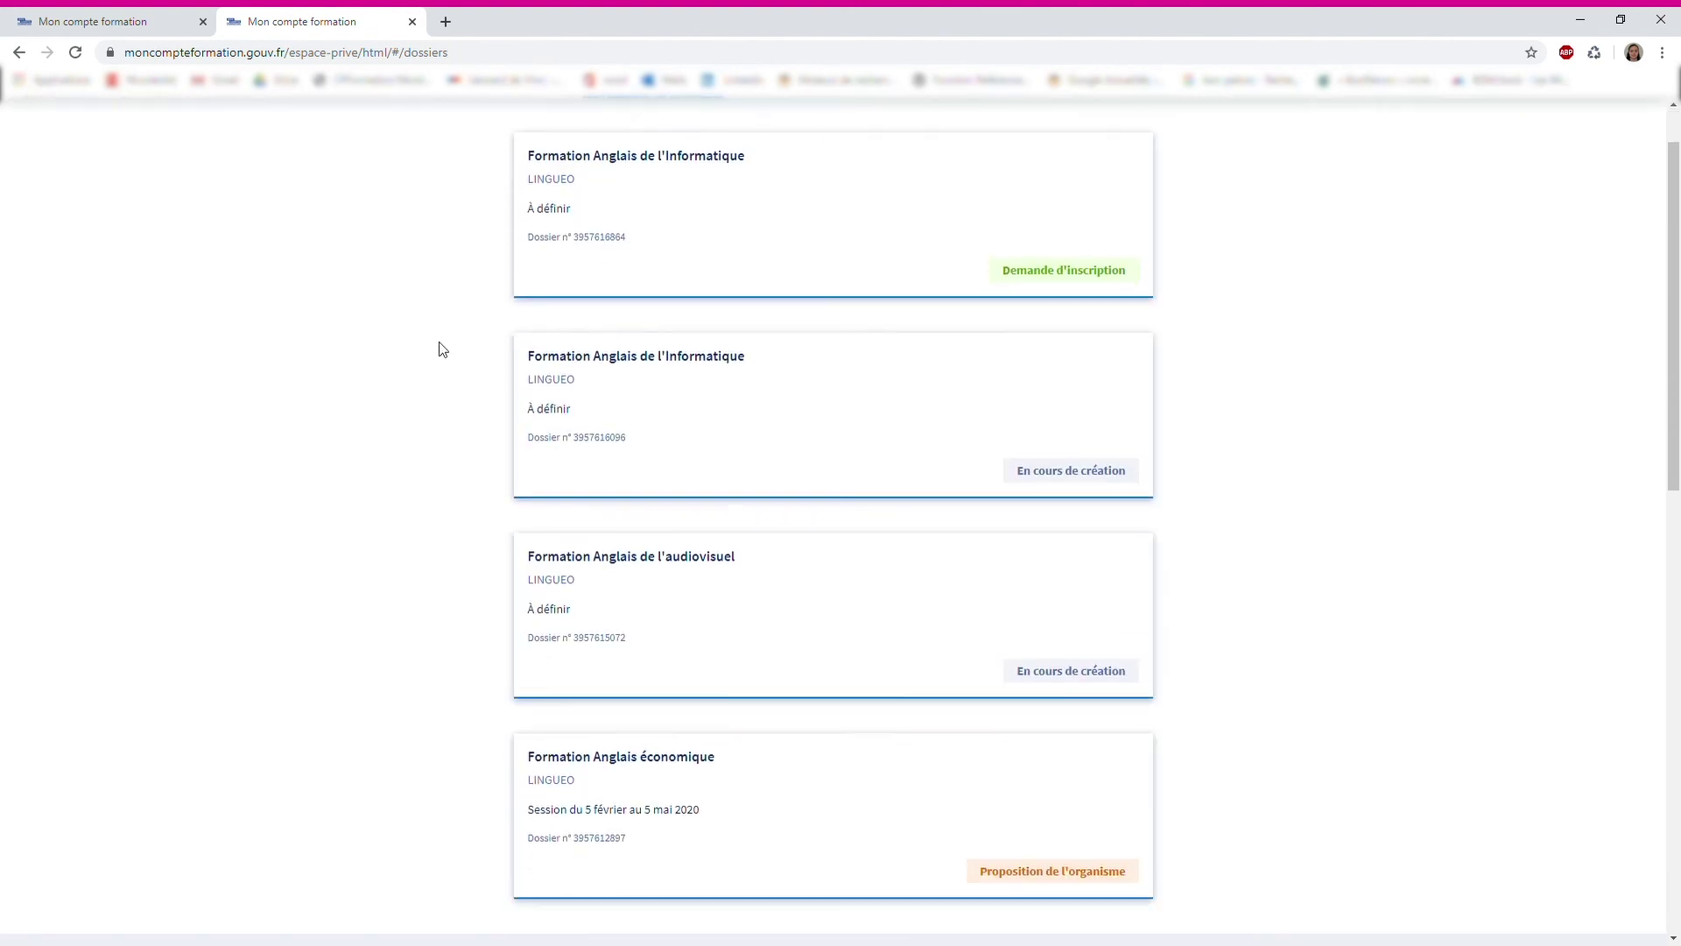
scroll(442, 350, "up", 2)
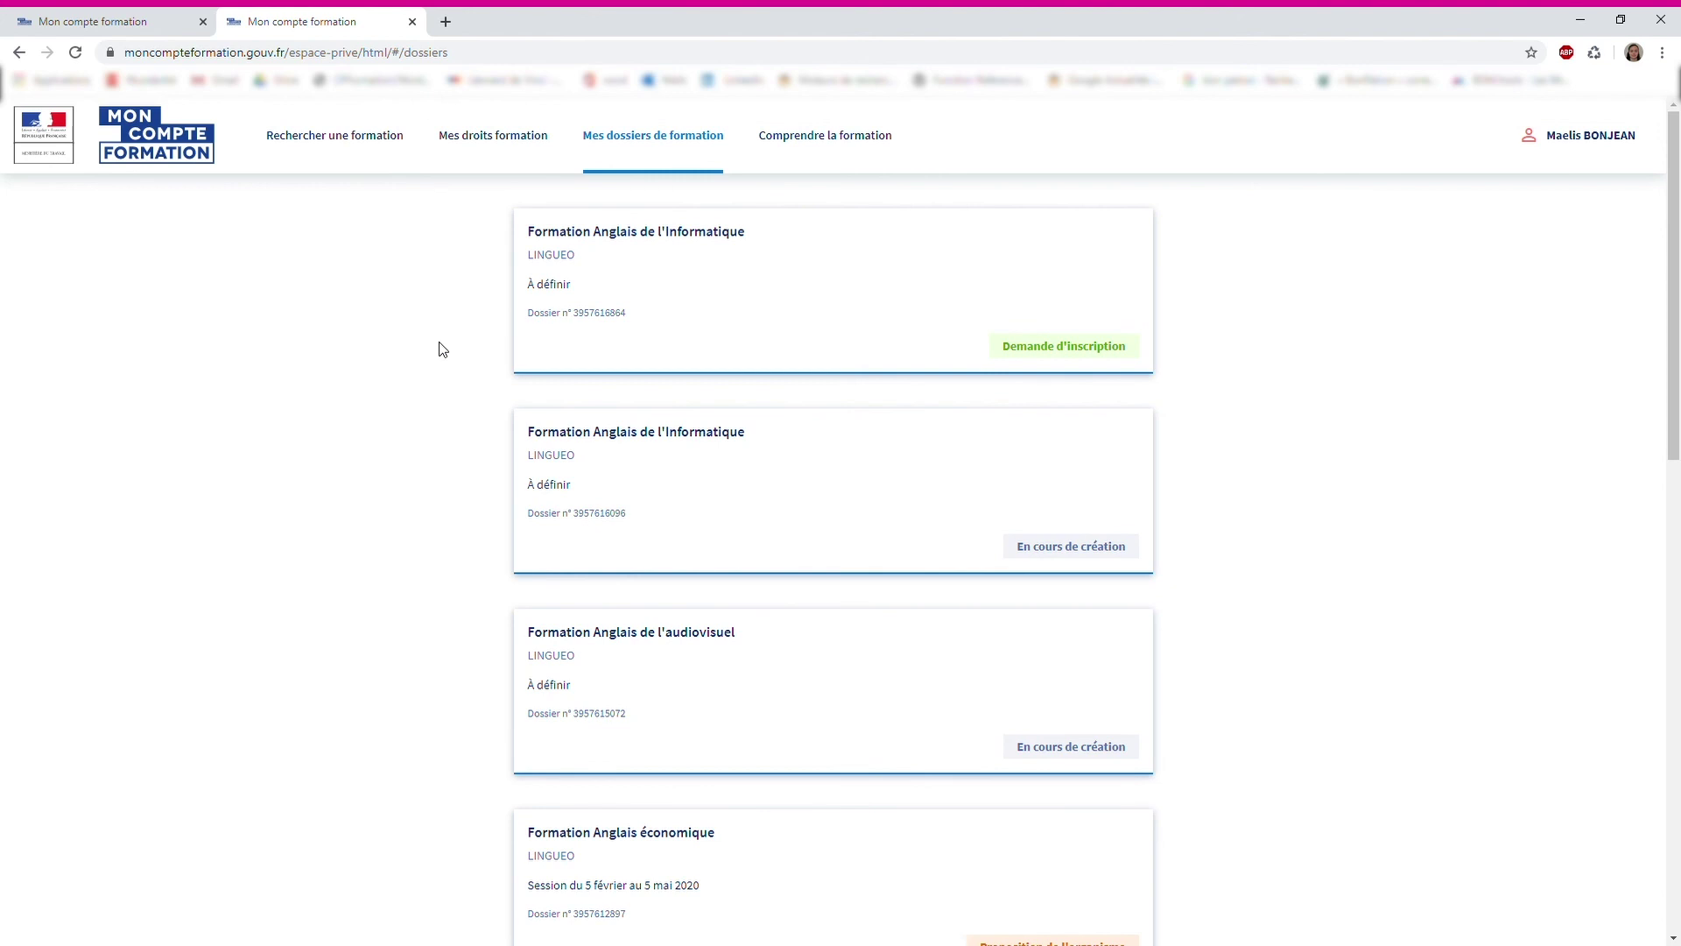
scroll(442, 349, "down", 3)
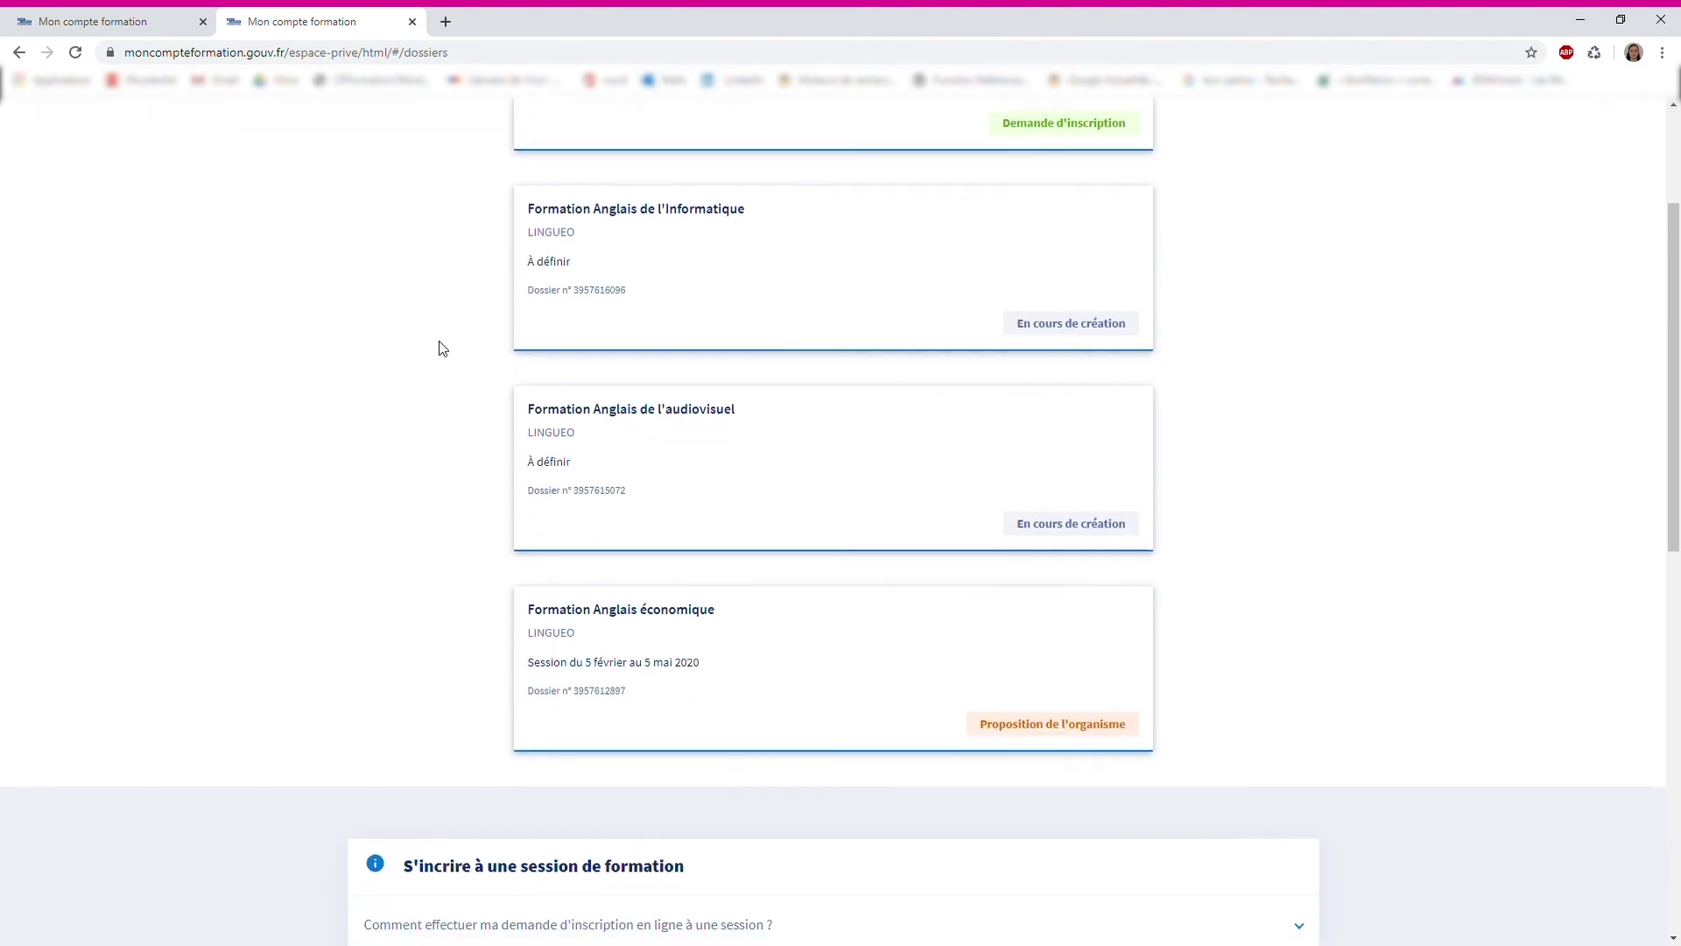
scroll(443, 349, "up", 1)
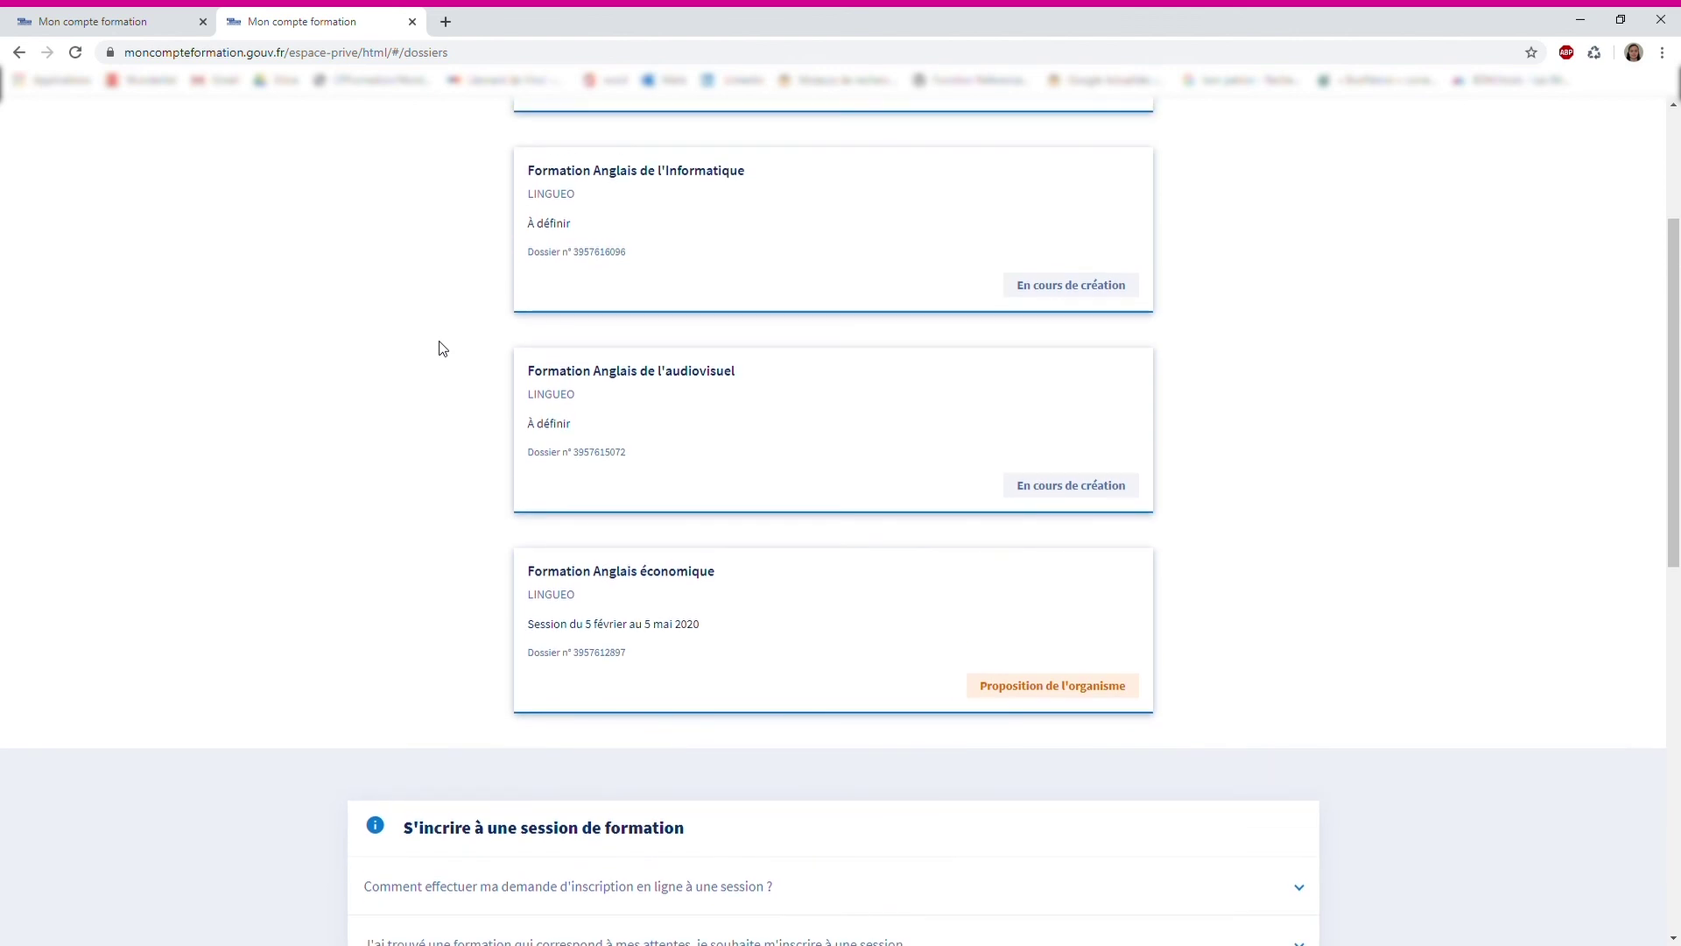
Open the Anglais économique proposal and consent to mobilising 180,00 € of training rights
left_click(1078, 695)
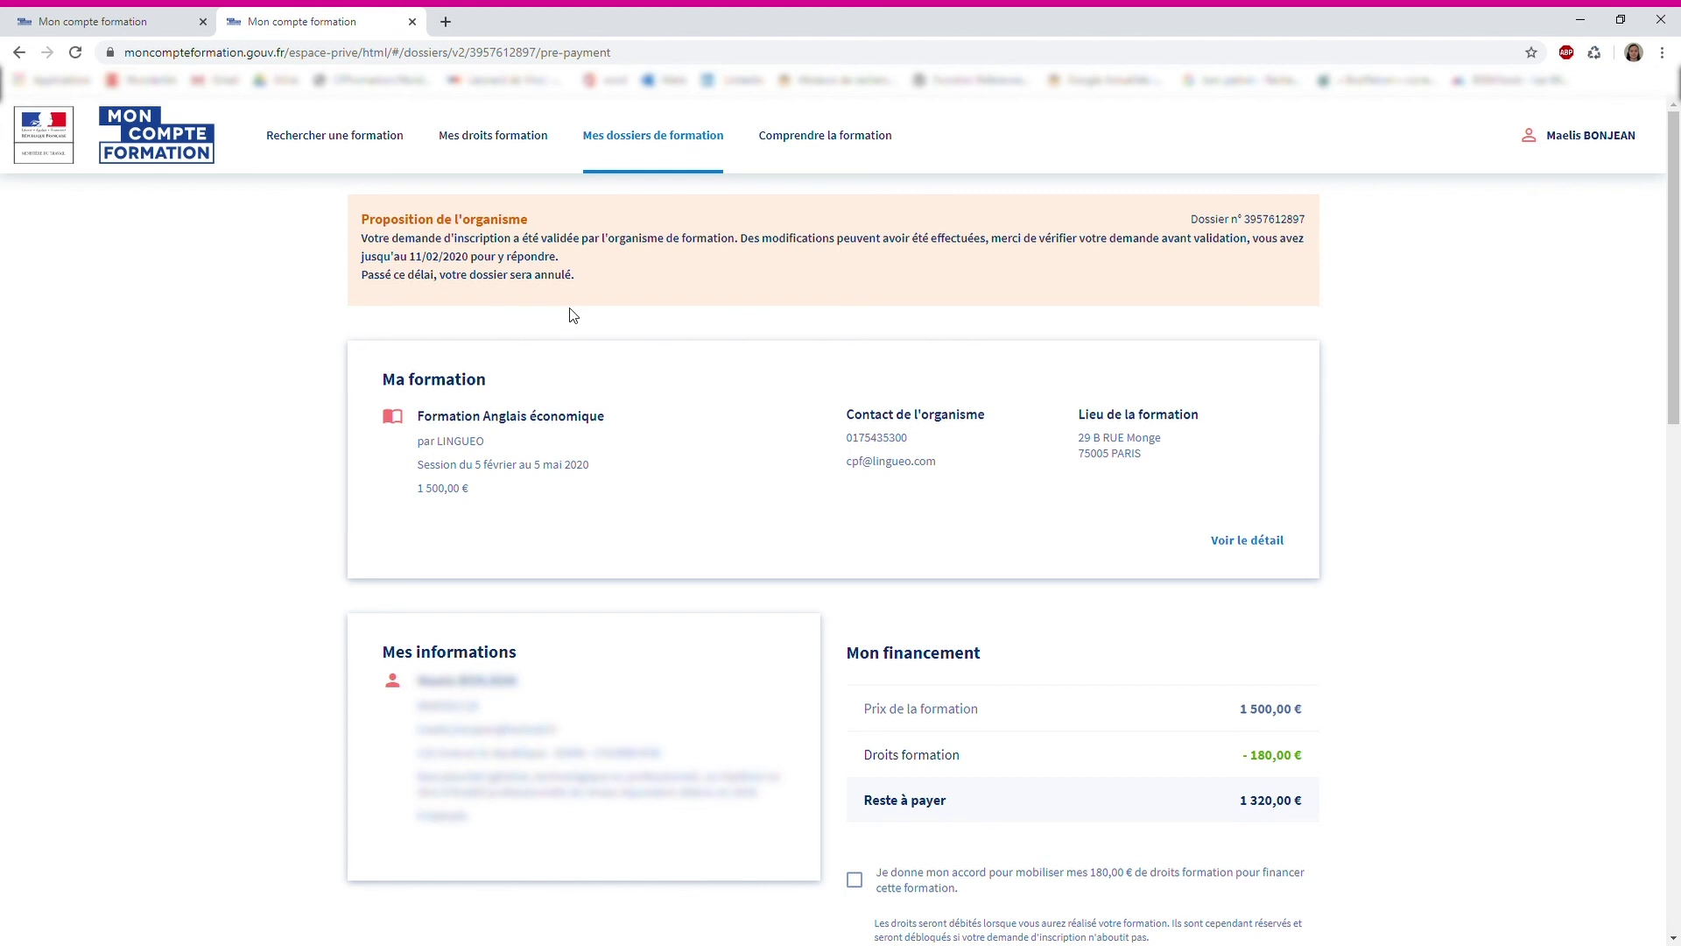
scroll(635, 376, "down", 2)
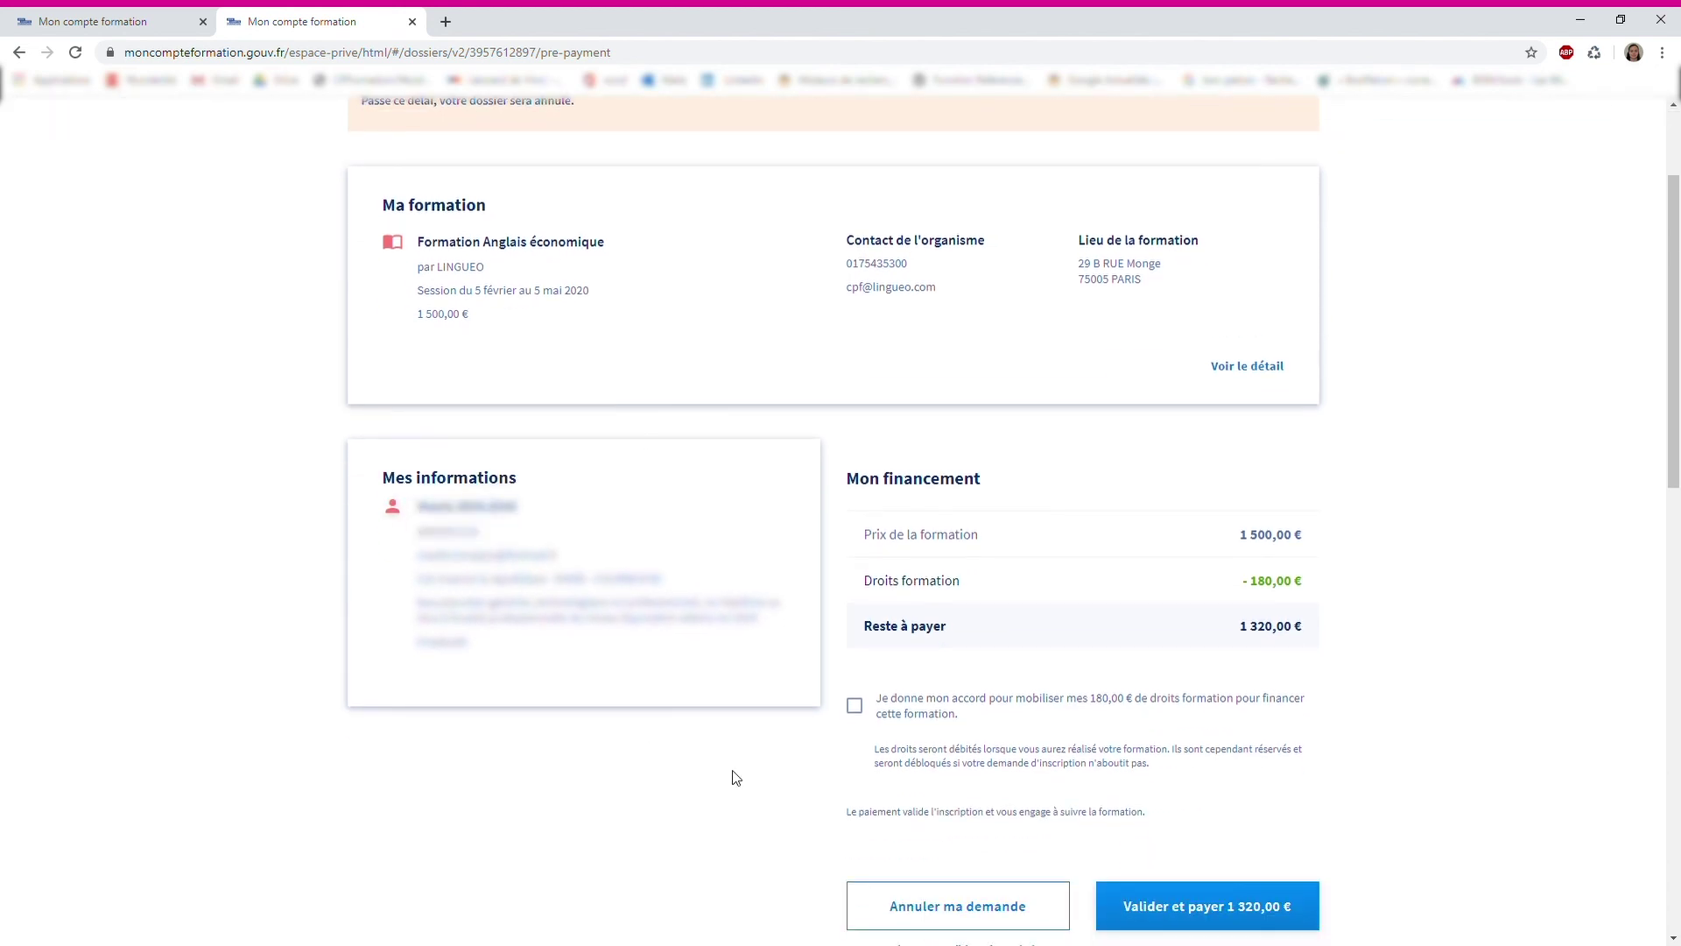
left_click(865, 709)
scroll(790, 749, "down", 1)
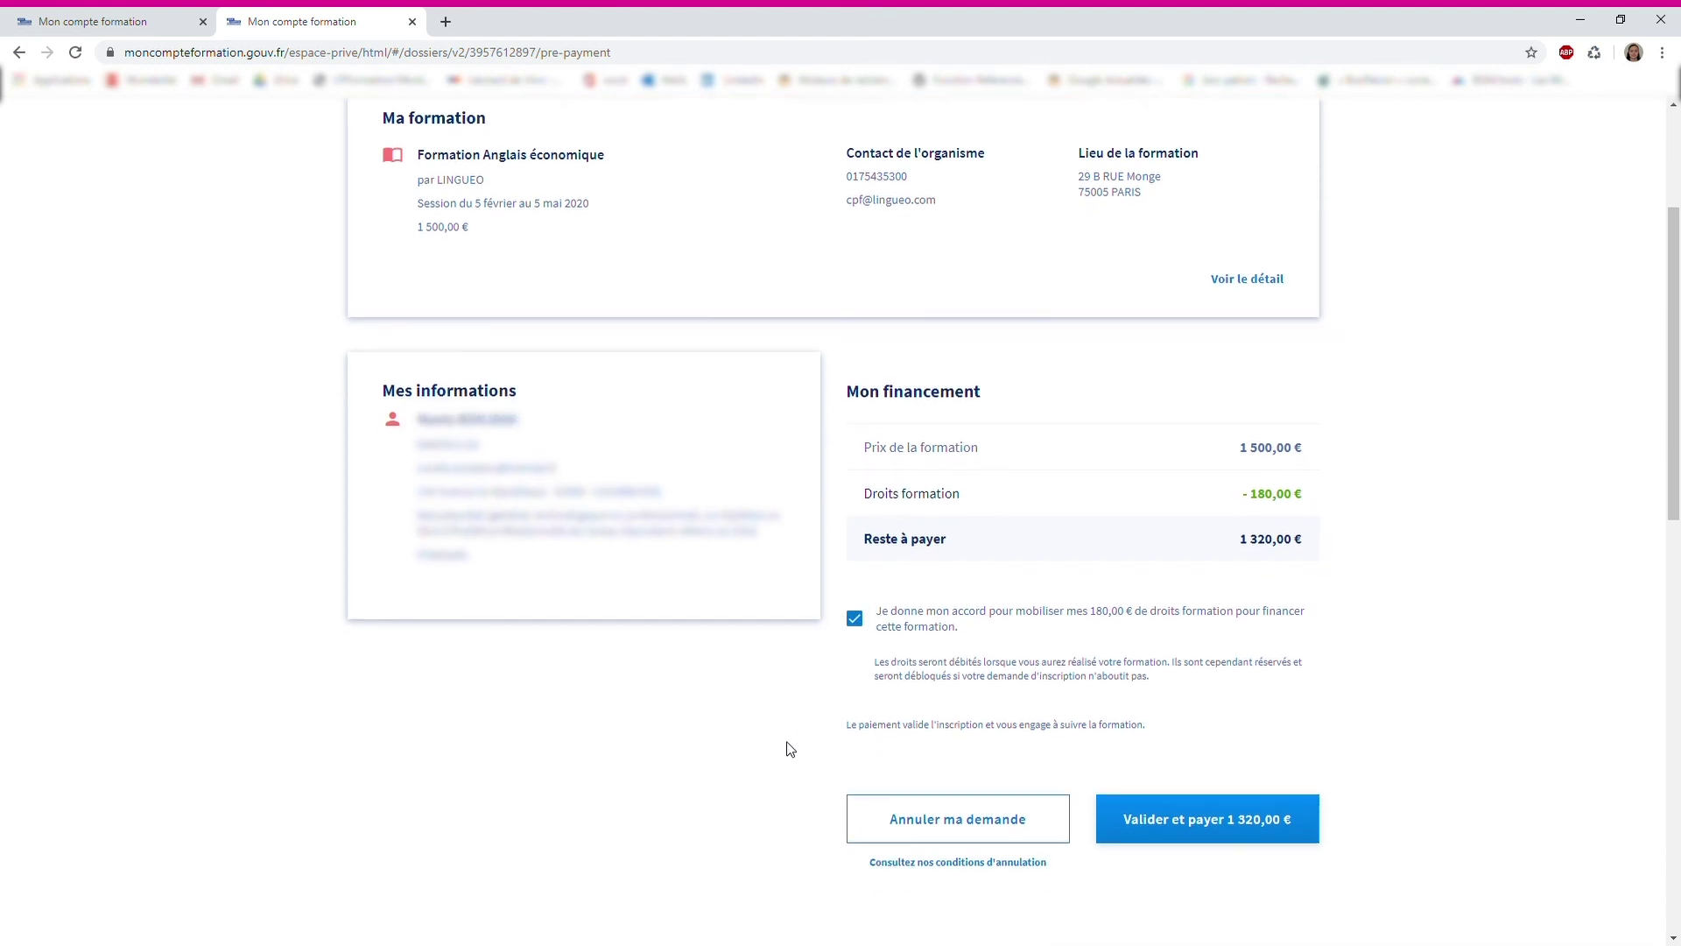